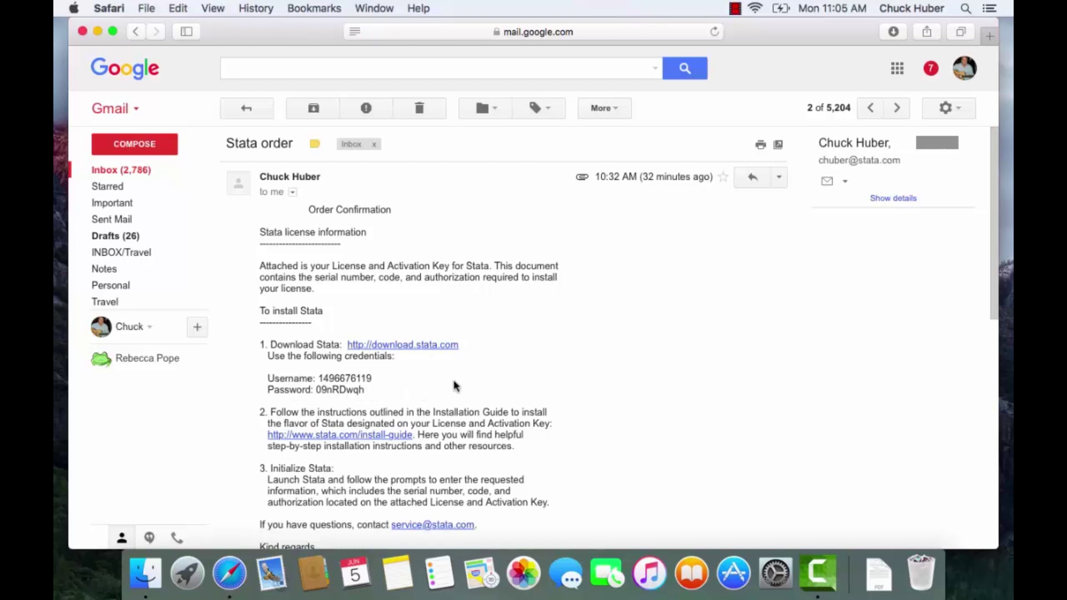
- Scroll through the Stata order email to find the download link and login details
{"action": "scroll", "coordinate": [542, 392], "scroll_direction": "down", "scroll_amount": 1}
{"action": "scroll", "coordinate": [541, 392], "scroll_direction": "down", "scroll_amount": 5}
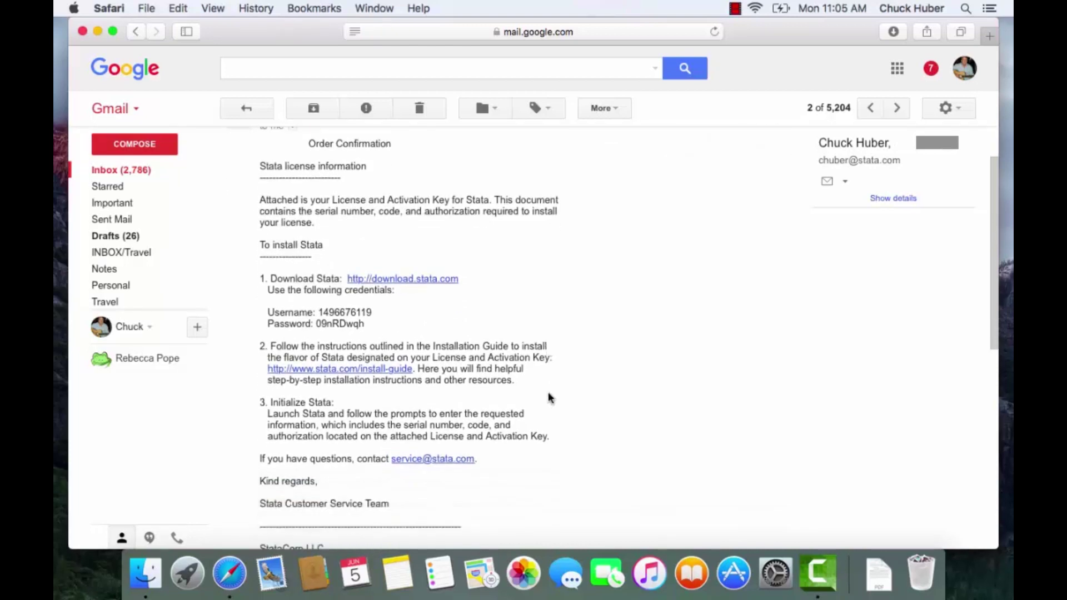
{"action": "scroll", "coordinate": [575, 379], "scroll_direction": "down", "scroll_amount": 1}
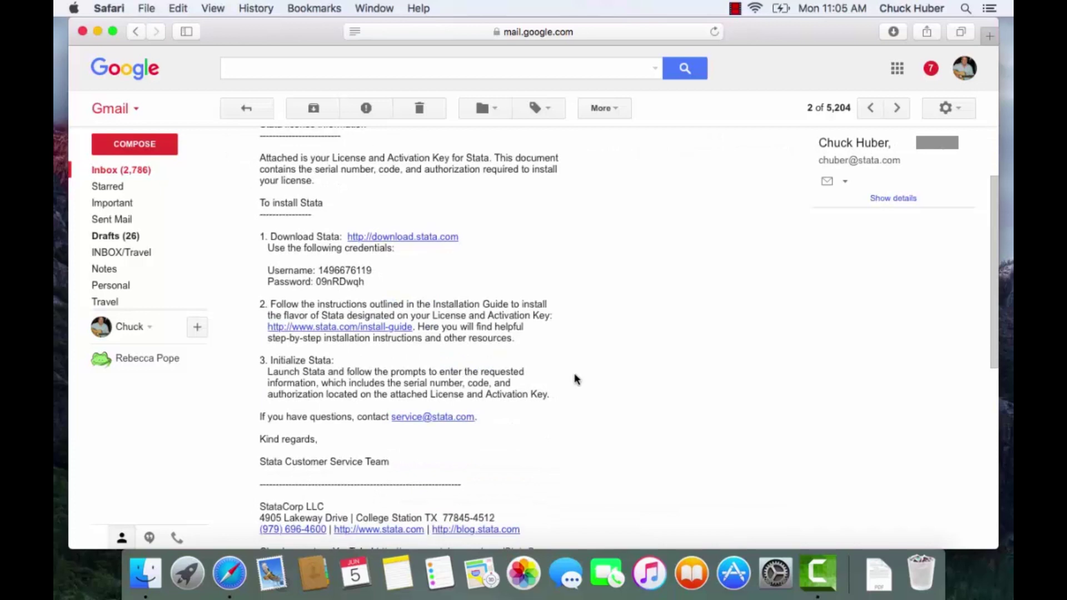
{"action": "scroll", "coordinate": [575, 379], "scroll_direction": "down", "scroll_amount": 10}
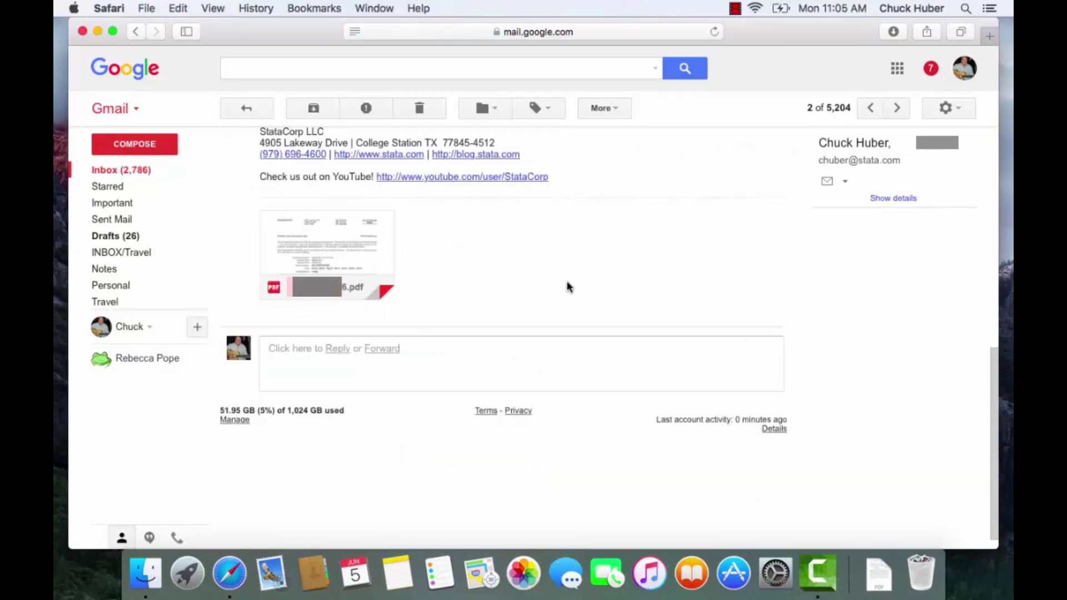
{"action": "scroll", "coordinate": [571, 285], "scroll_direction": "up", "scroll_amount": 10}
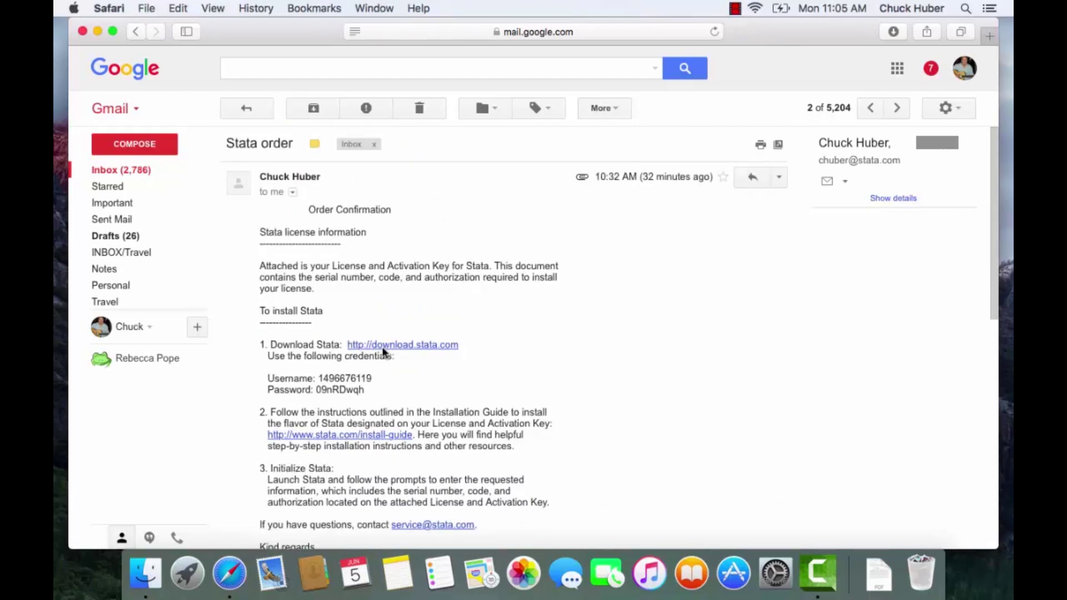
- Open the Stata download site and paste the username from the order email into the login form
{"action": "left_click", "coordinate": [419, 345]}
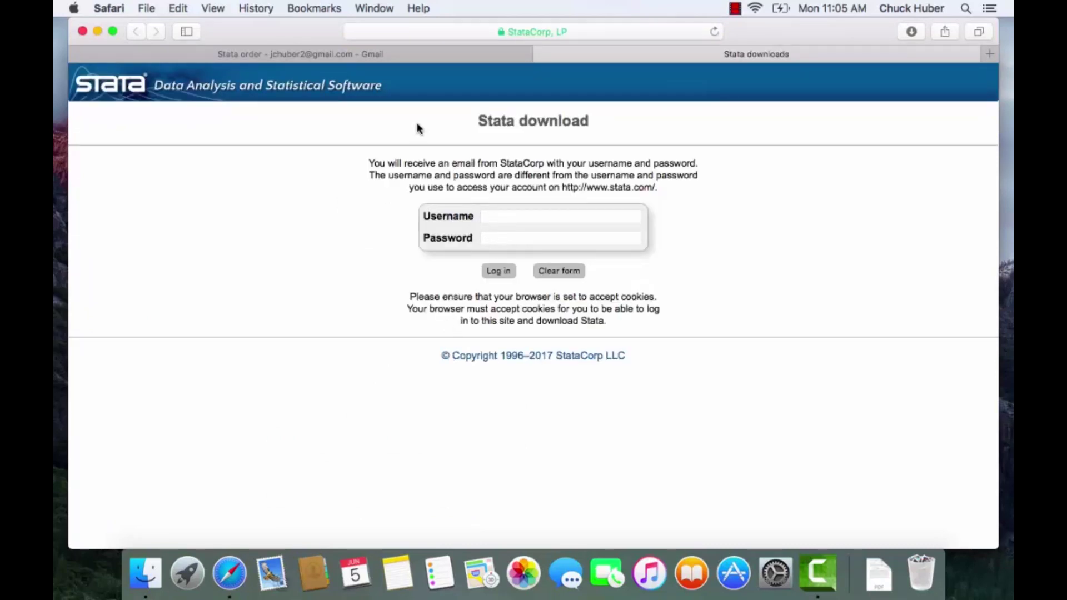
{"action": "left_click", "coordinate": [385, 53]}
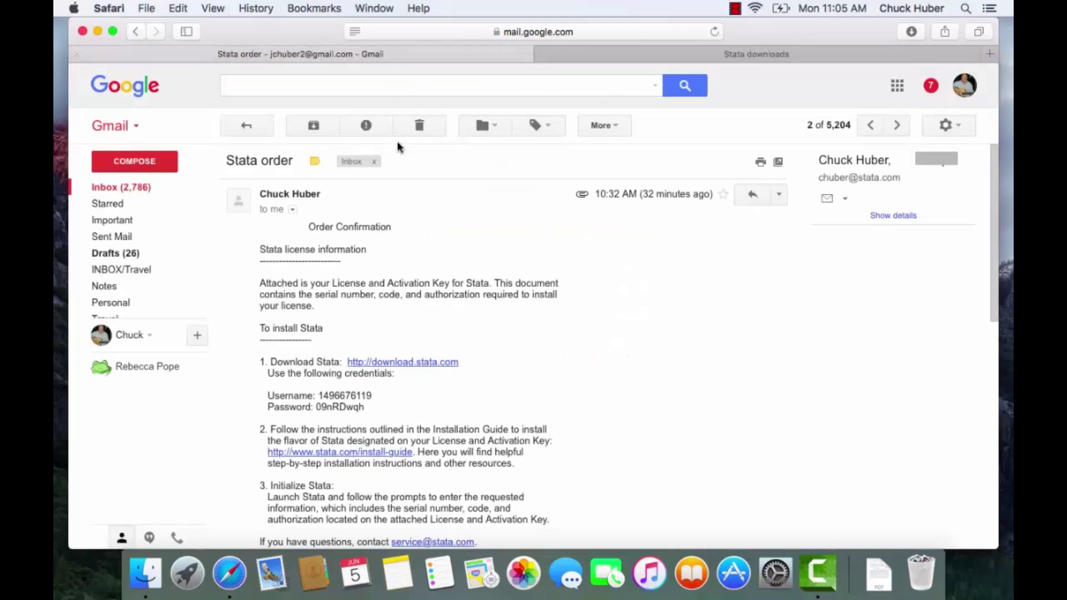
{"action": "left_click_drag", "start_coordinate": [321, 395], "coordinate": [371, 395]}
{"action": "key", "text": "super+c"}
{"action": "left_click", "coordinate": [327, 399]}
{"action": "left_click", "coordinate": [643, 53]}
{"action": "left_click", "coordinate": [529, 219]}
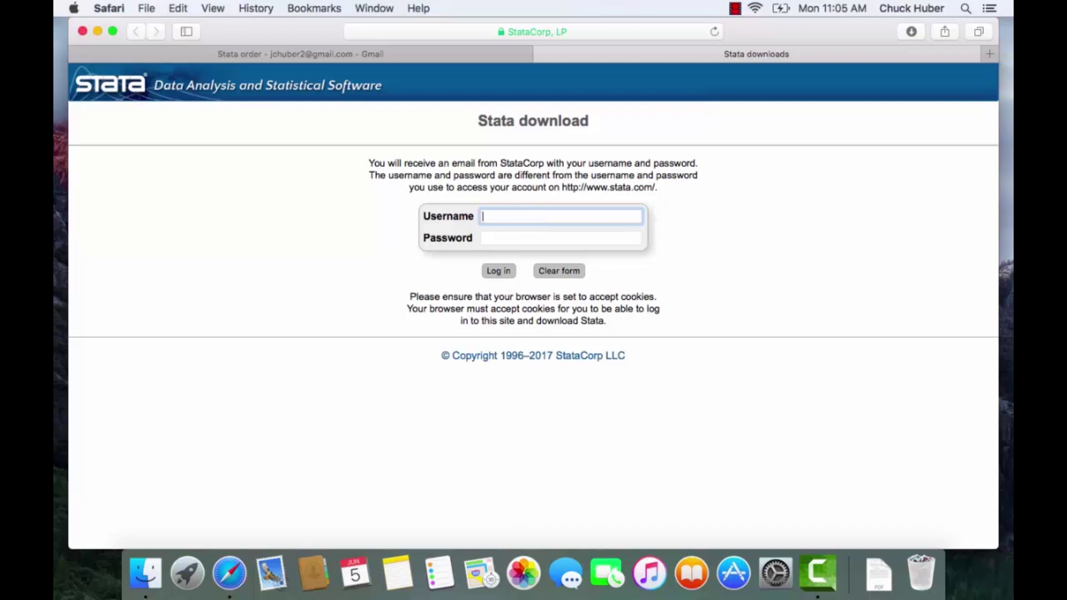
{"action": "key", "text": "super+v"}
{"action": "left_click", "coordinate": [543, 240]}
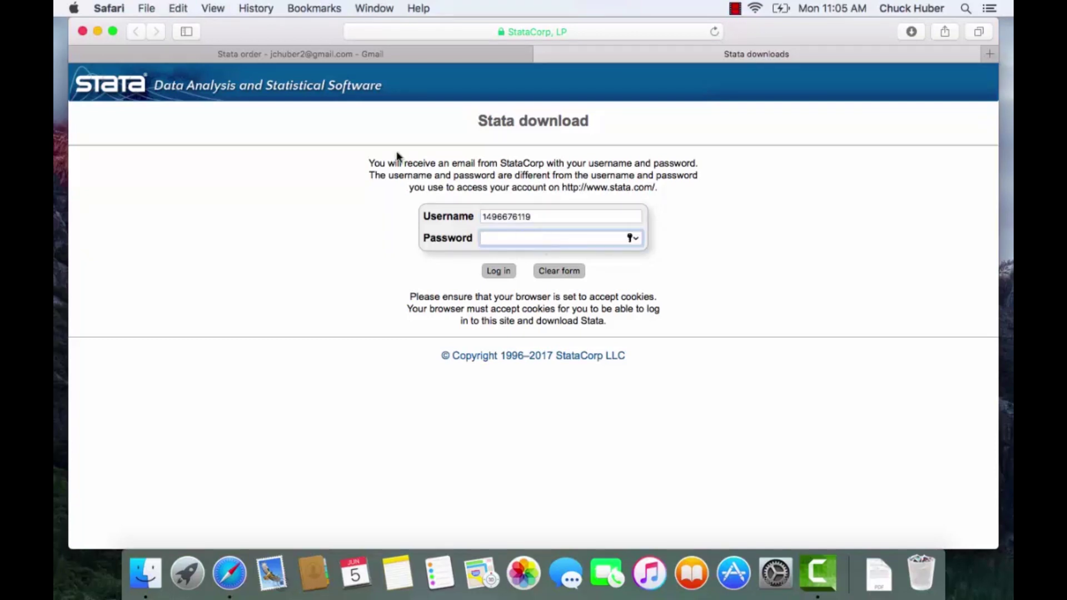
- Copy the password from the order email into the login form's password field
{"action": "left_click", "coordinate": [368, 56]}
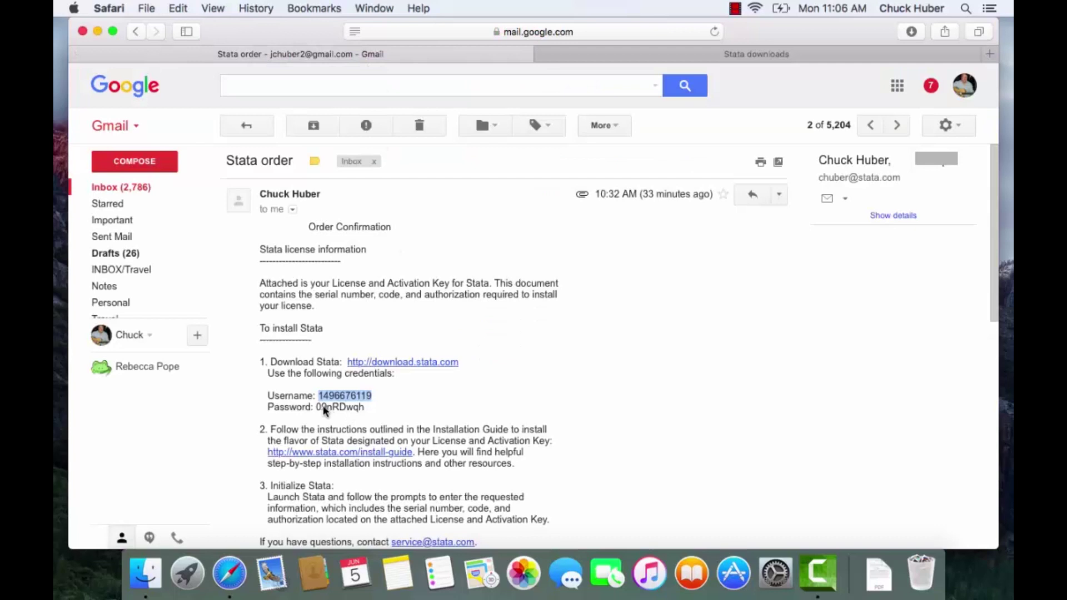
{"action": "left_click_drag", "start_coordinate": [316, 407], "coordinate": [365, 408]}
{"action": "right_click", "coordinate": [355, 407]}
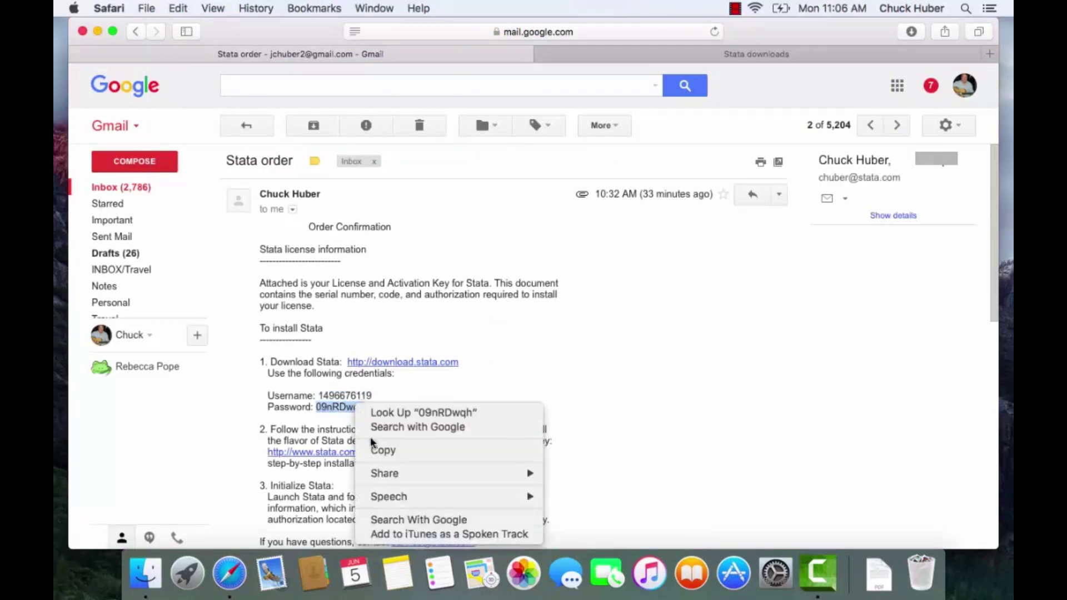
{"action": "left_click", "coordinate": [376, 451]}
{"action": "left_click", "coordinate": [618, 53]}
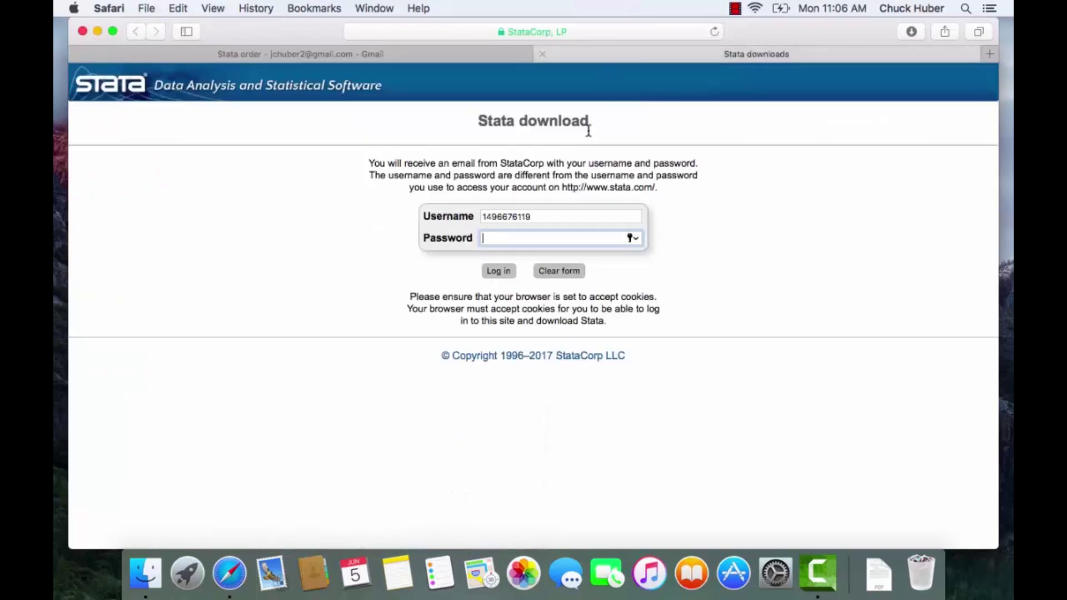
{"action": "right_click", "coordinate": [537, 241]}
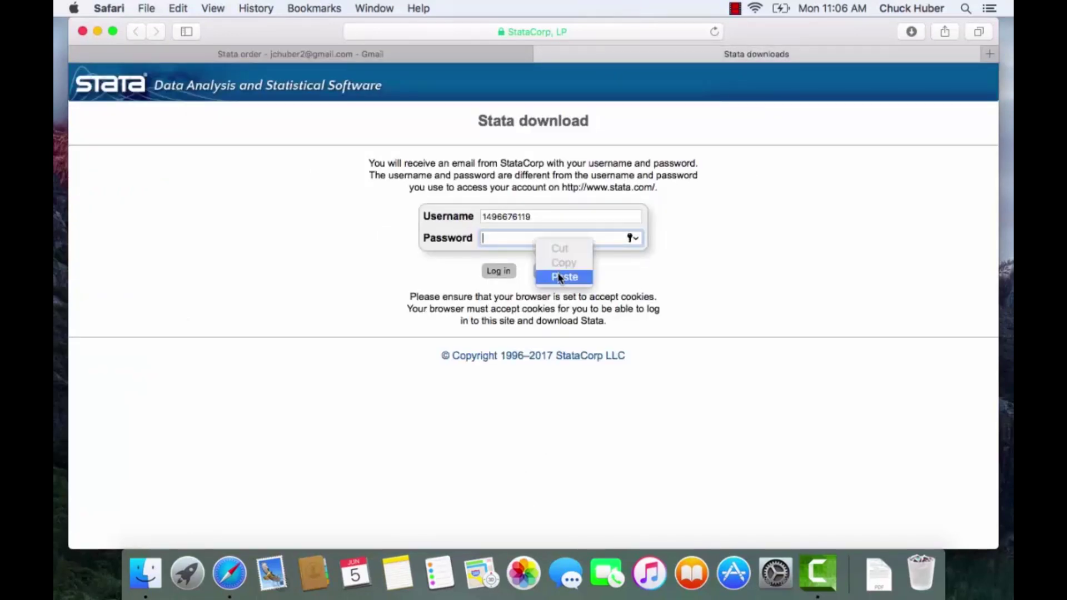
{"action": "left_click", "coordinate": [558, 276]}
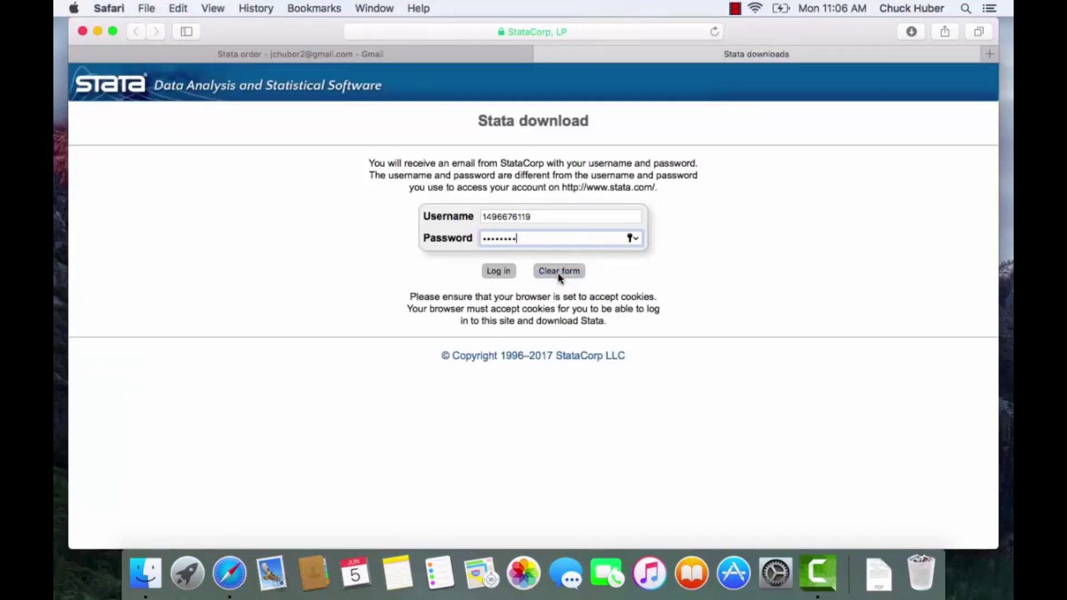
- Log in, decline saving the password, and open the Stata 15 for Mac page
{"action": "left_click", "coordinate": [492, 272]}
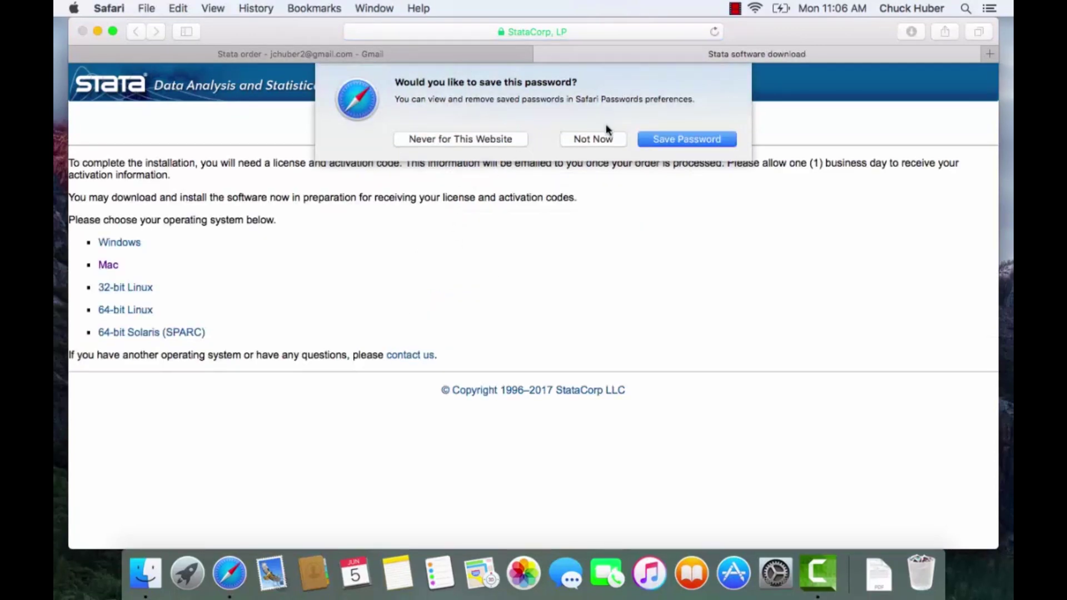
{"action": "left_click", "coordinate": [595, 139]}
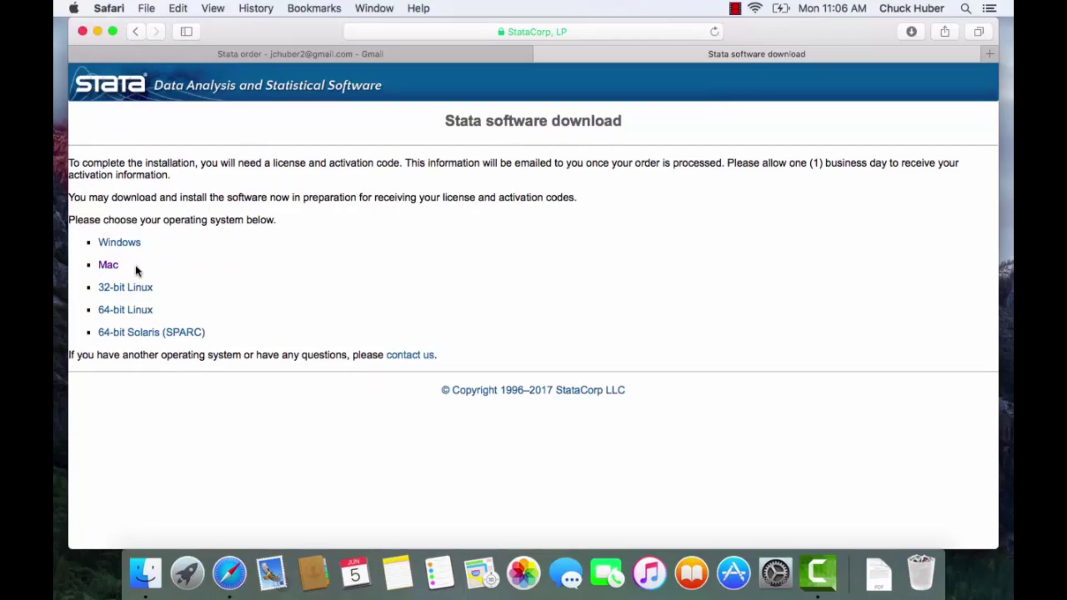
{"action": "left_click", "coordinate": [108, 265]}
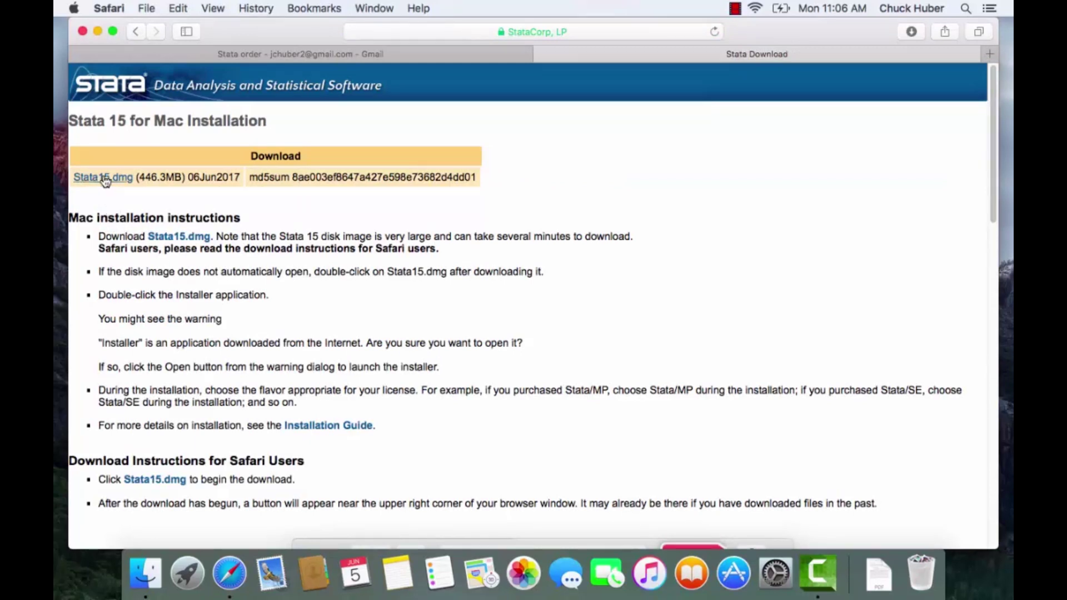
- Download the Stata15.dmg disk image (446.3MB)
{"action": "left_click", "coordinate": [105, 180]}
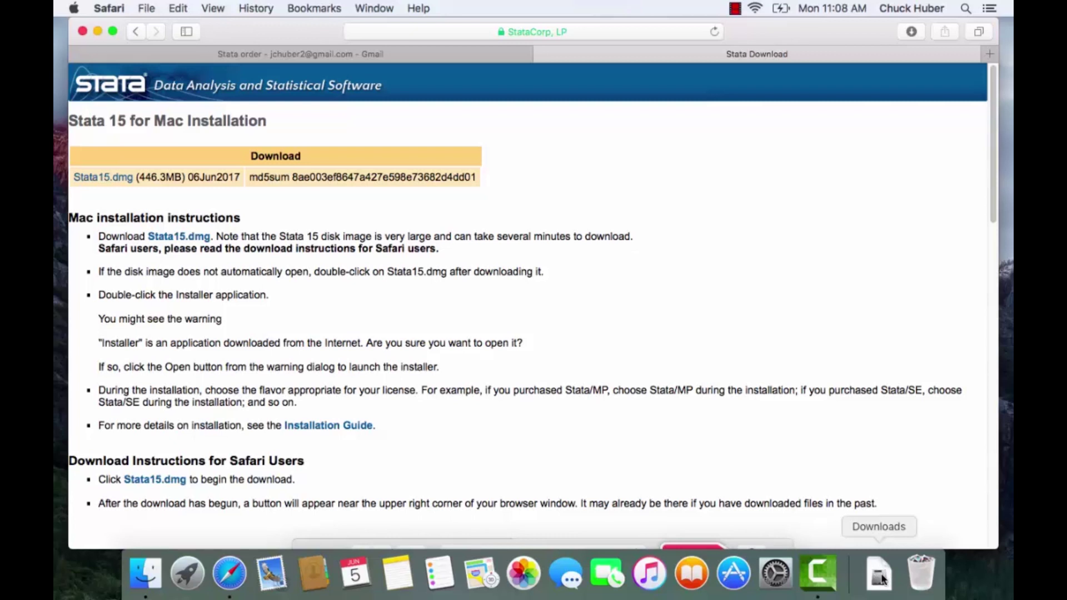
- Open Stata15.dmg from the Downloads stack in the Dock
{"action": "left_click", "coordinate": [881, 579]}
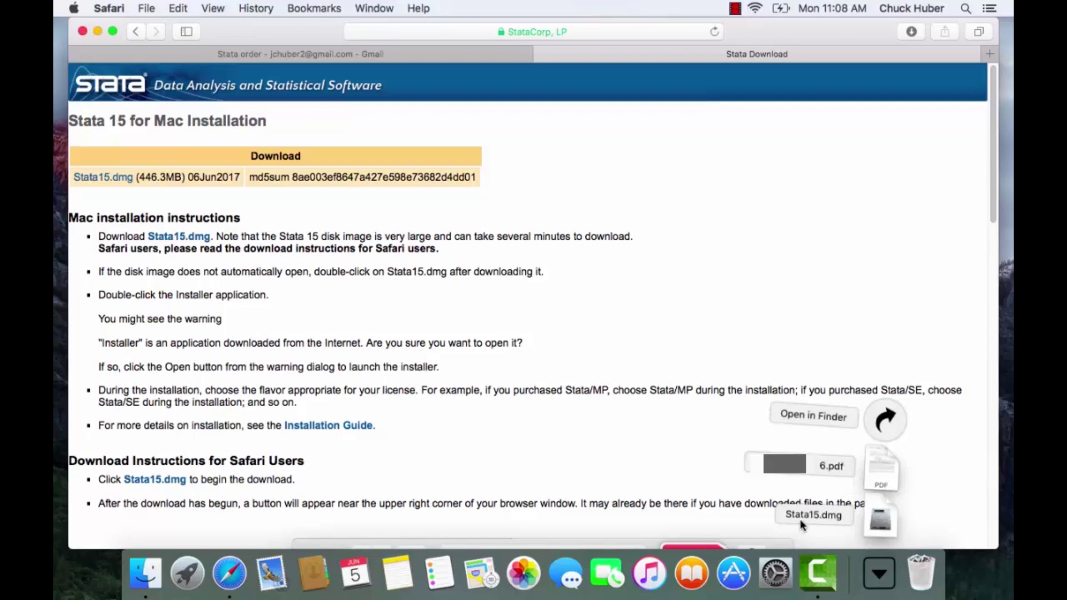
{"action": "left_click", "coordinate": [877, 520]}
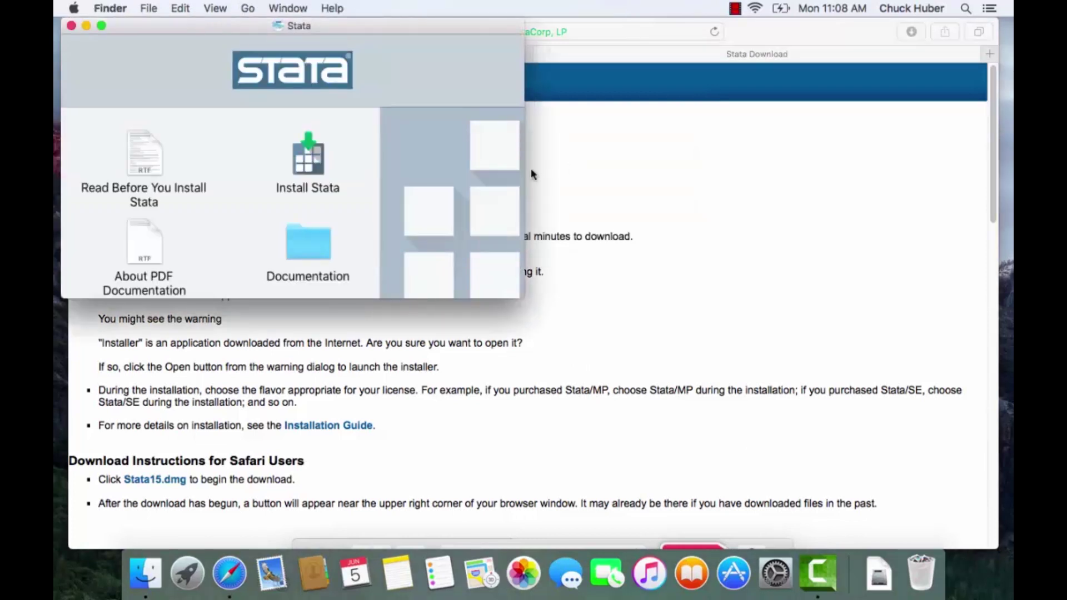
- Launch Install Stata and continue through the introduction and license text
{"action": "double_click", "coordinate": [315, 163]}
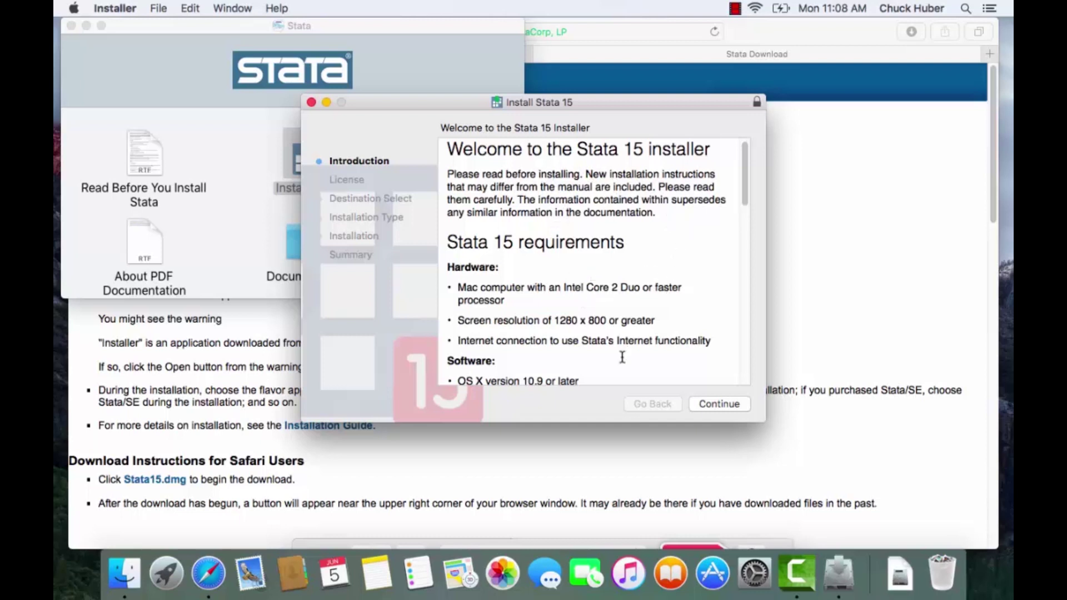
{"action": "left_click", "coordinate": [712, 403]}
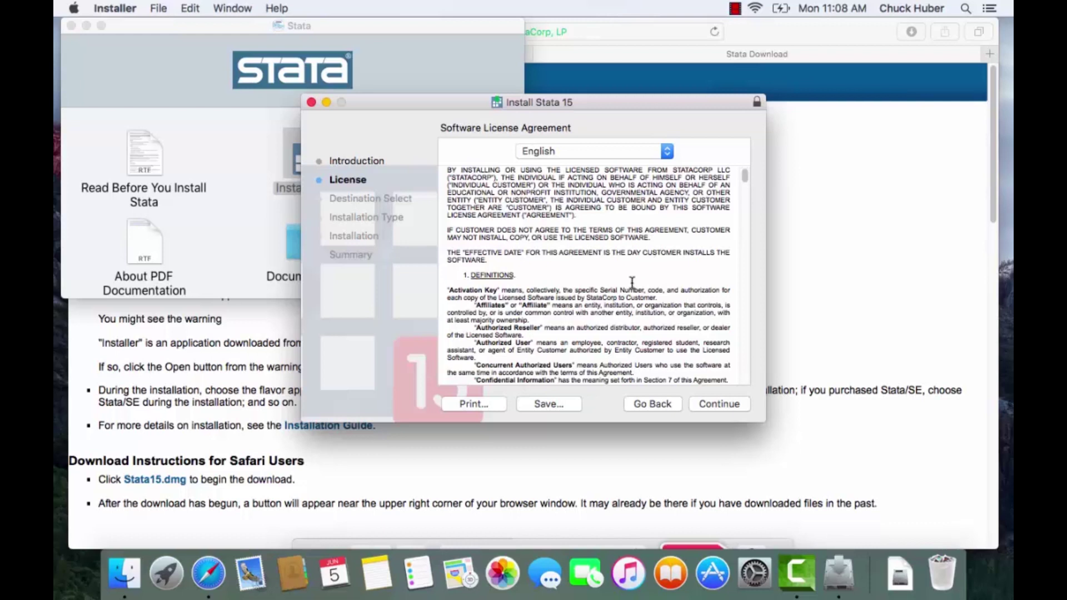
{"action": "left_click", "coordinate": [721, 403]}
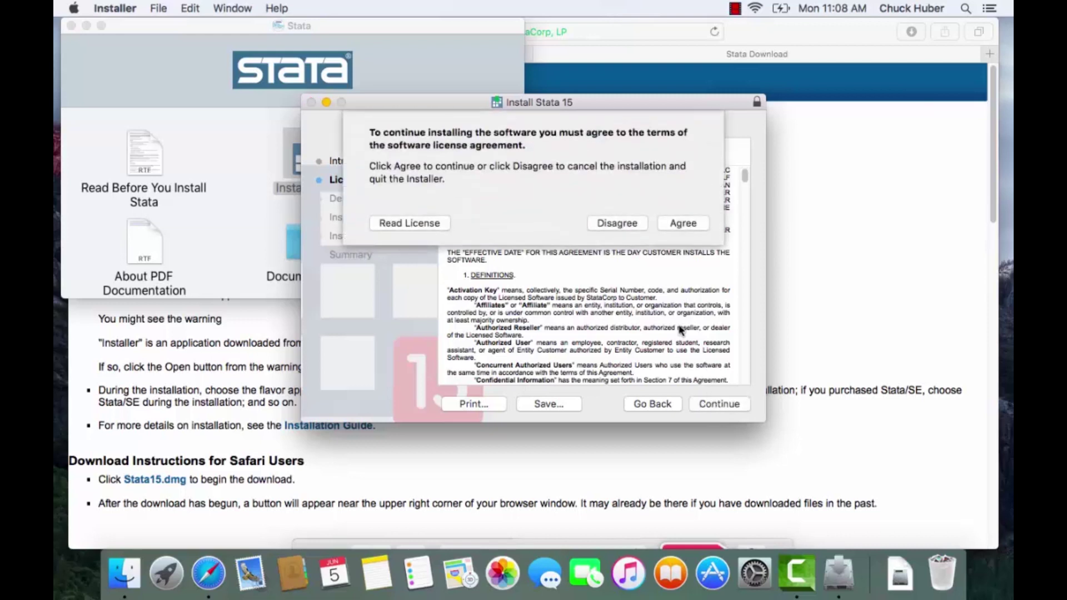
- Agree to the license, select only Stata/MP, and continue to the 775.1 MB Standard Install
{"action": "left_click", "coordinate": [685, 225]}
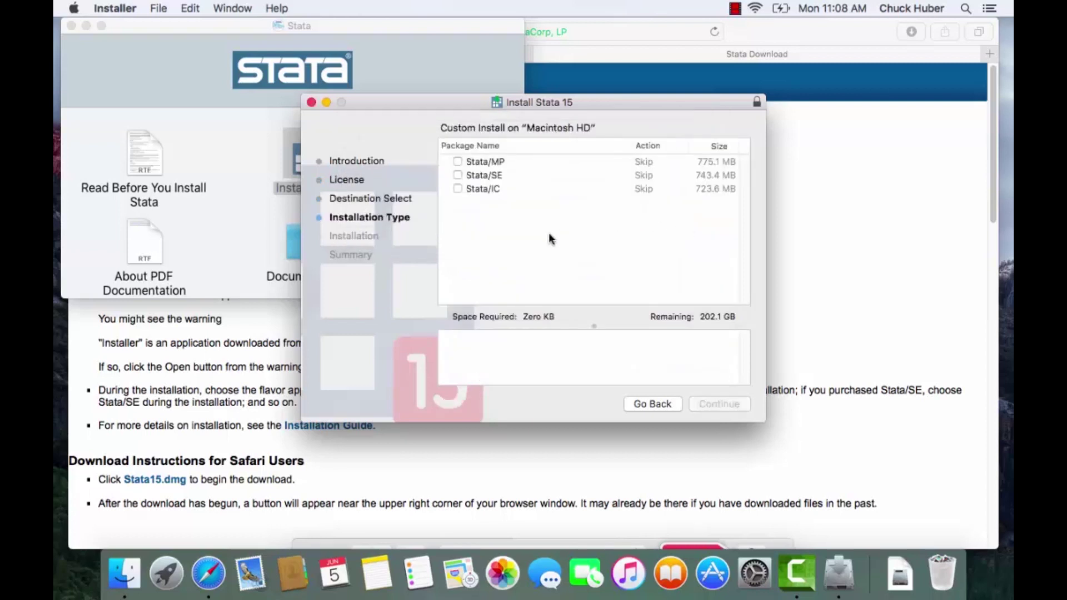
{"action": "left_click", "coordinate": [459, 160]}
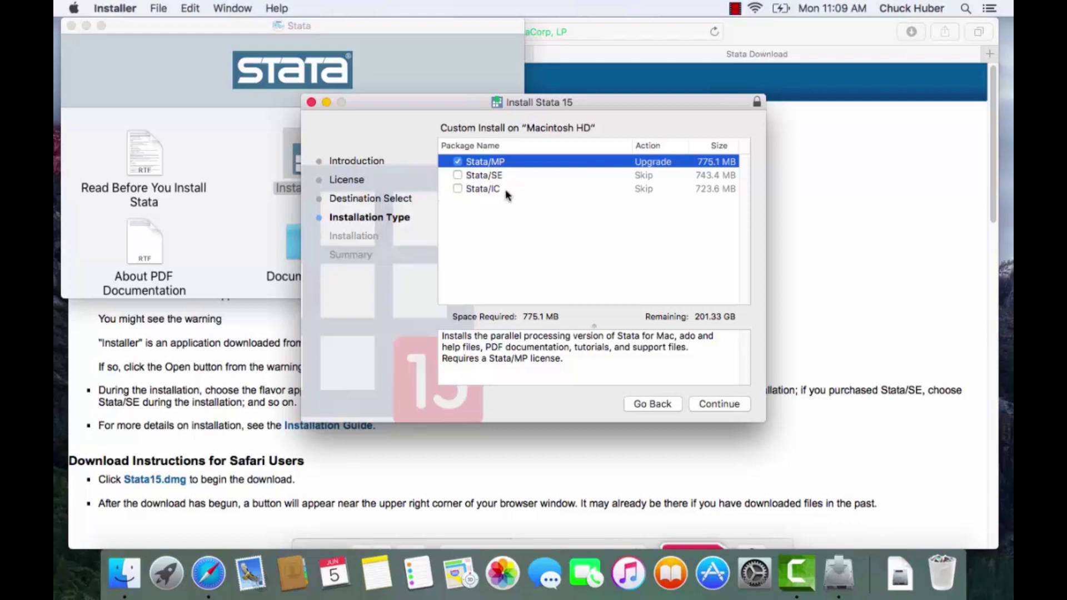
{"action": "left_click", "coordinate": [718, 405]}
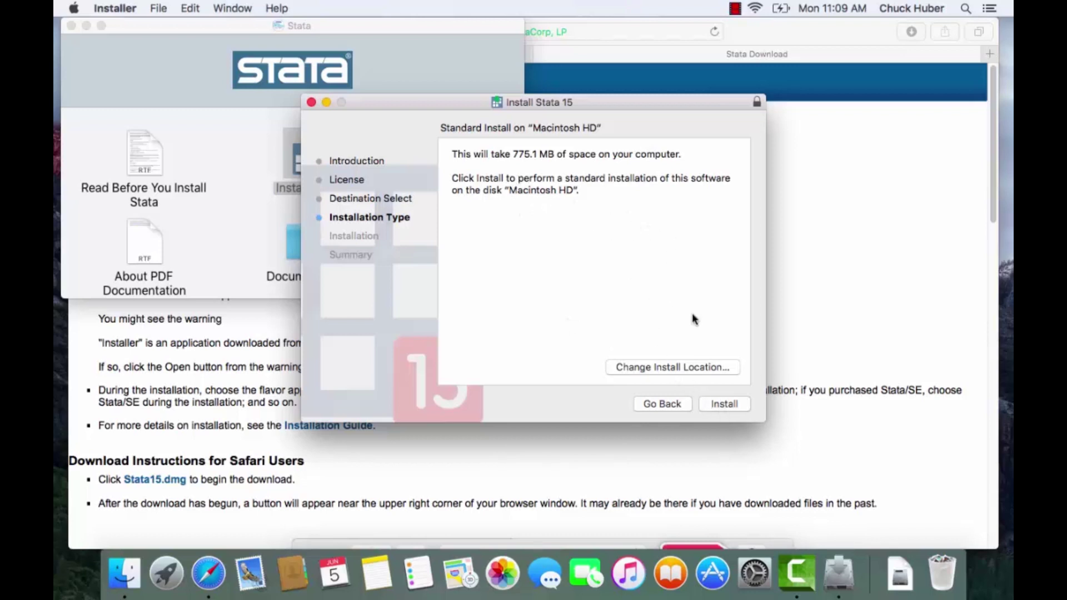
- Start the Stata 15 install and authorize it with the account password
{"action": "left_click", "coordinate": [728, 403]}
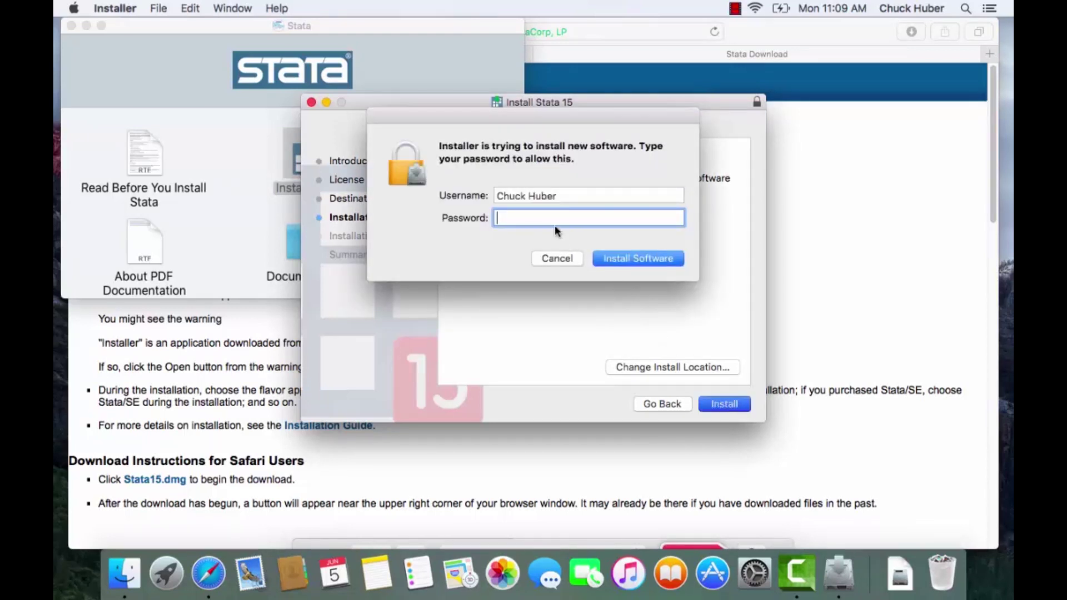
{"action": "type", "text": "********"}
{"action": "key", "text": "Return"}
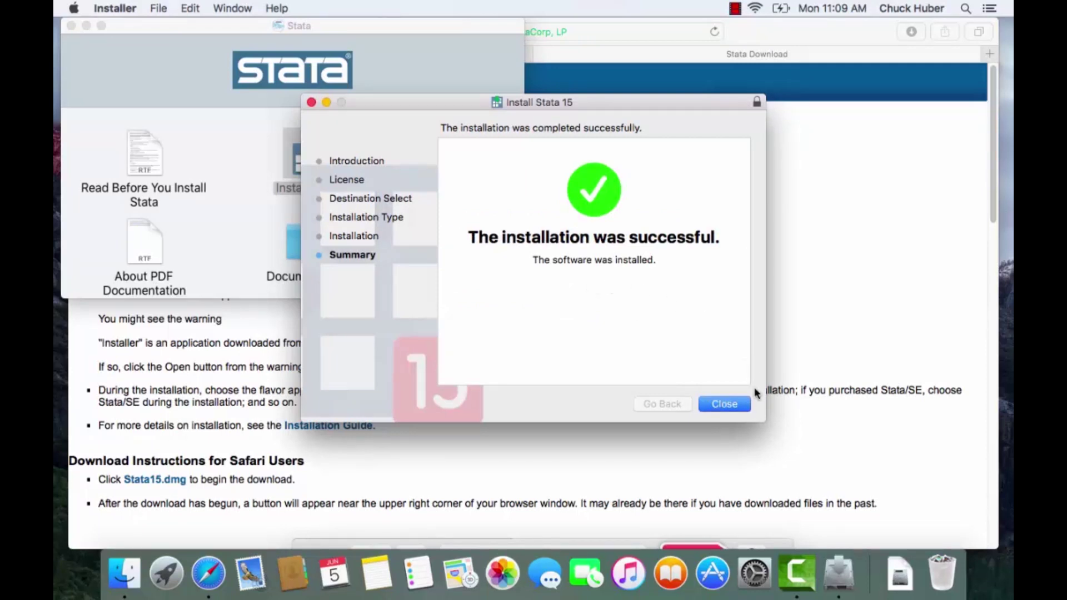
- Close the installer and disk window, then launch StataMP from Applications > Stata
{"action": "left_click", "coordinate": [723, 403]}
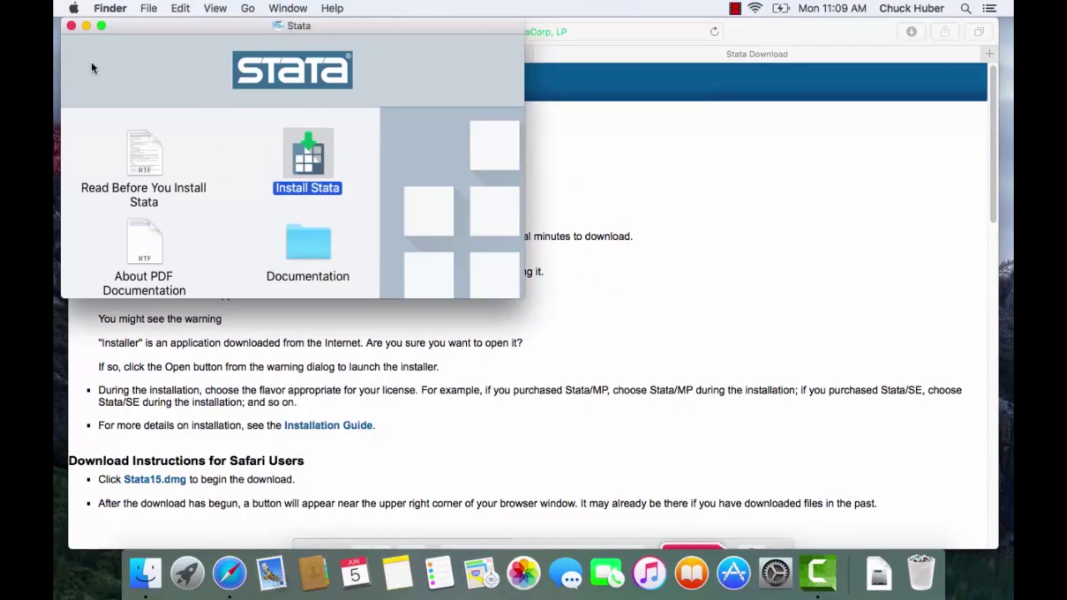
{"action": "left_click", "coordinate": [72, 26]}
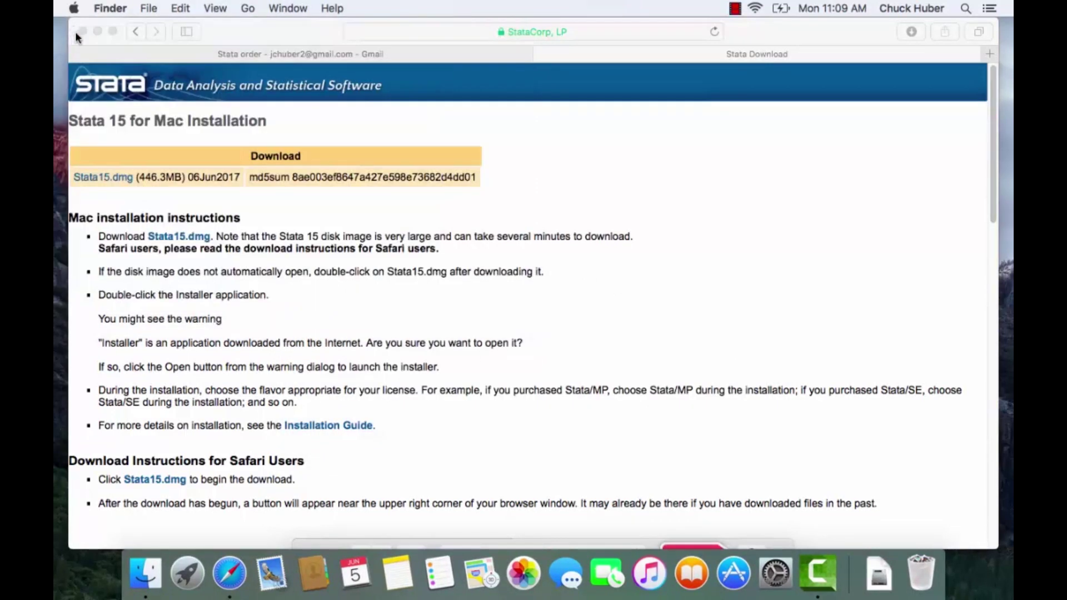
{"action": "left_click", "coordinate": [153, 572]}
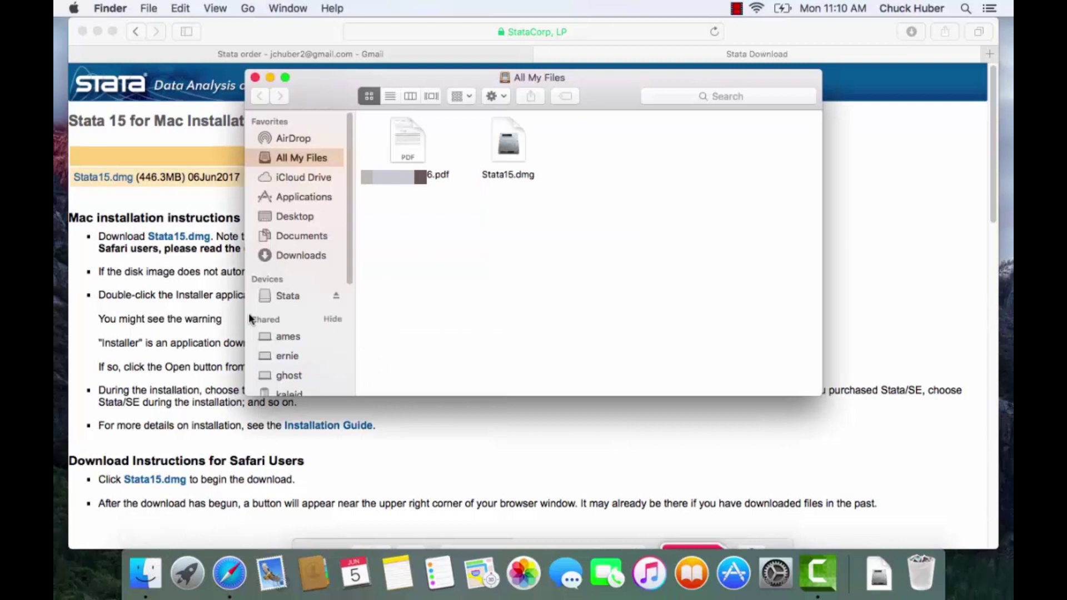
{"action": "left_click", "coordinate": [298, 197]}
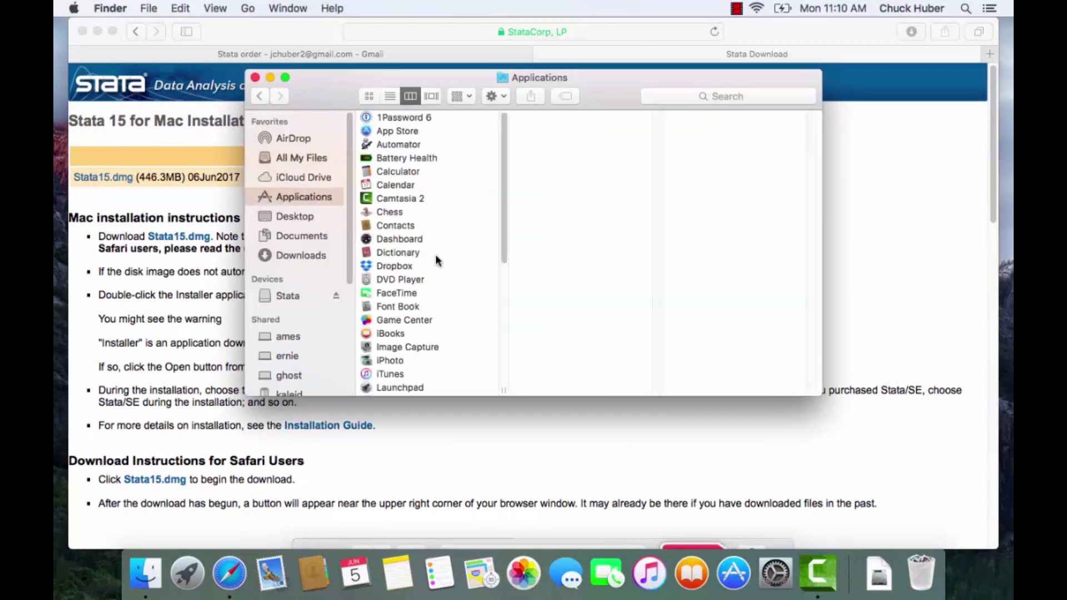
{"action": "left_click_drag", "start_coordinate": [502, 214], "coordinate": [501, 329]}
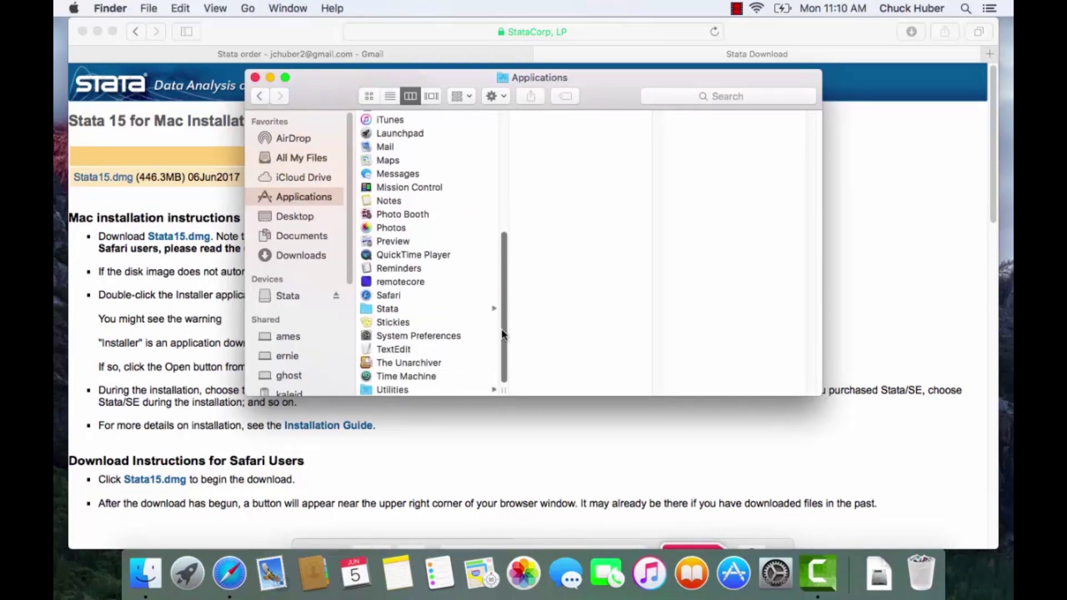
{"action": "left_click", "coordinate": [389, 310]}
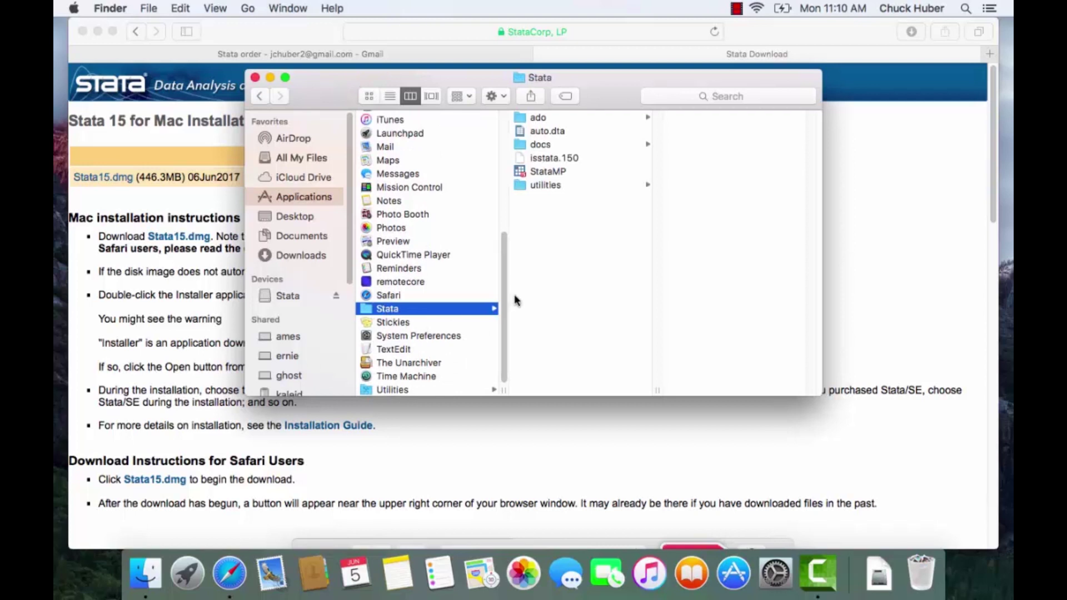
{"action": "double_click", "coordinate": [542, 172]}
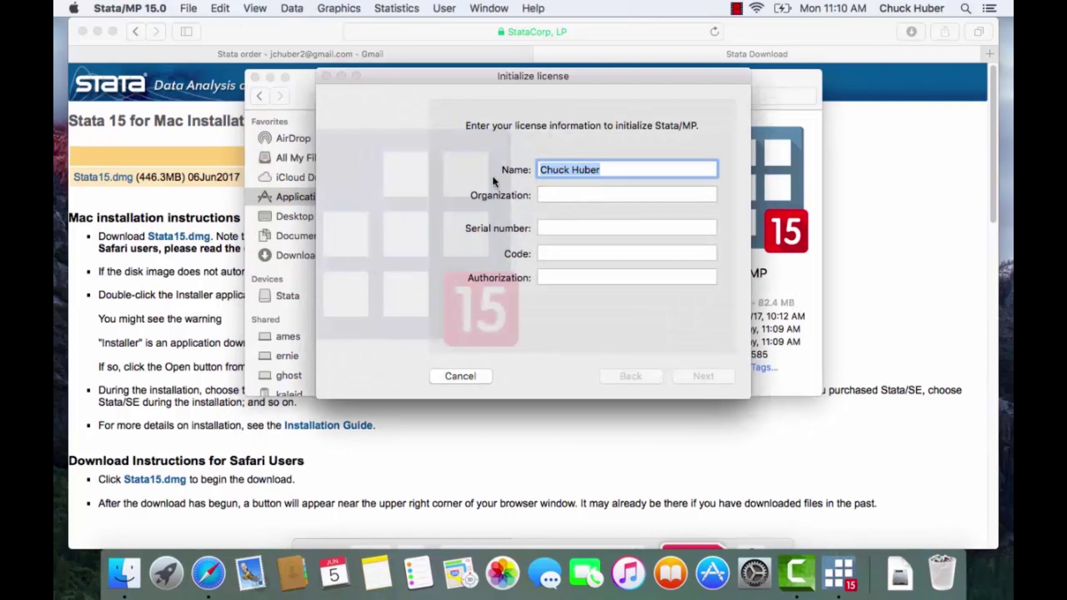
- Enter 'StataCorp' as the Organization in the Initialize license dialog
{"action": "left_click", "coordinate": [545, 195]}
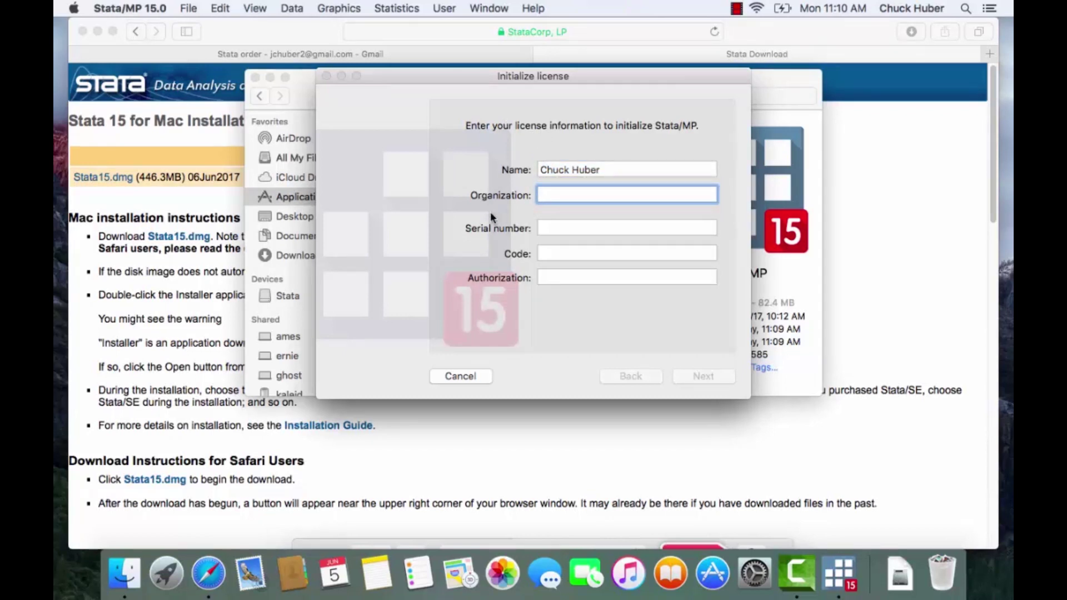
{"action": "type", "text": "StataCorp"}
- Open the License and Activation Key PDF attachment from the Stata order email in Gmail
{"action": "left_click", "coordinate": [210, 584]}
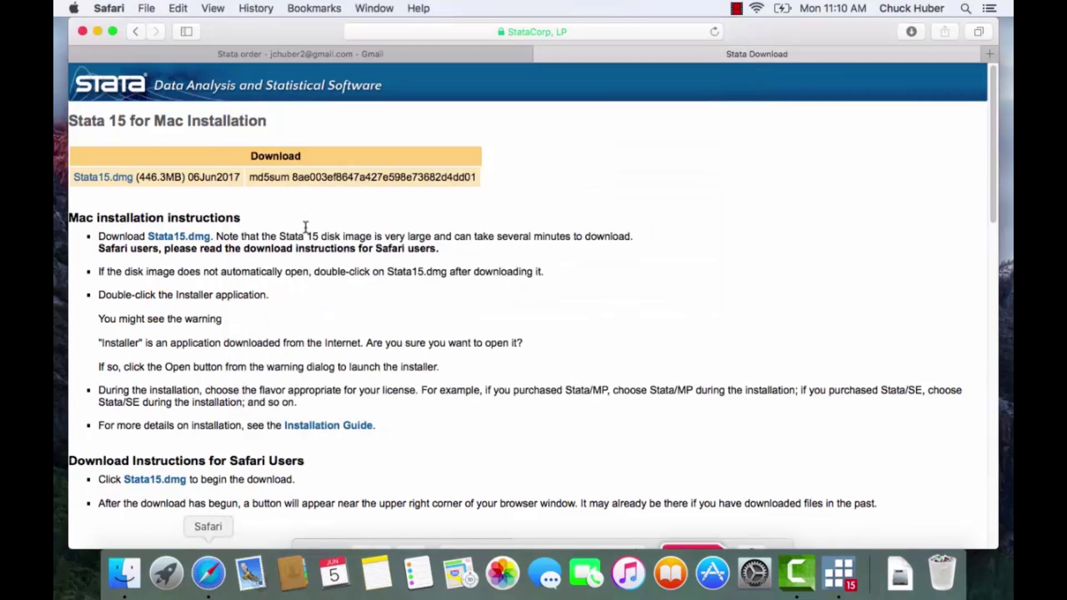
{"action": "left_click", "coordinate": [319, 51]}
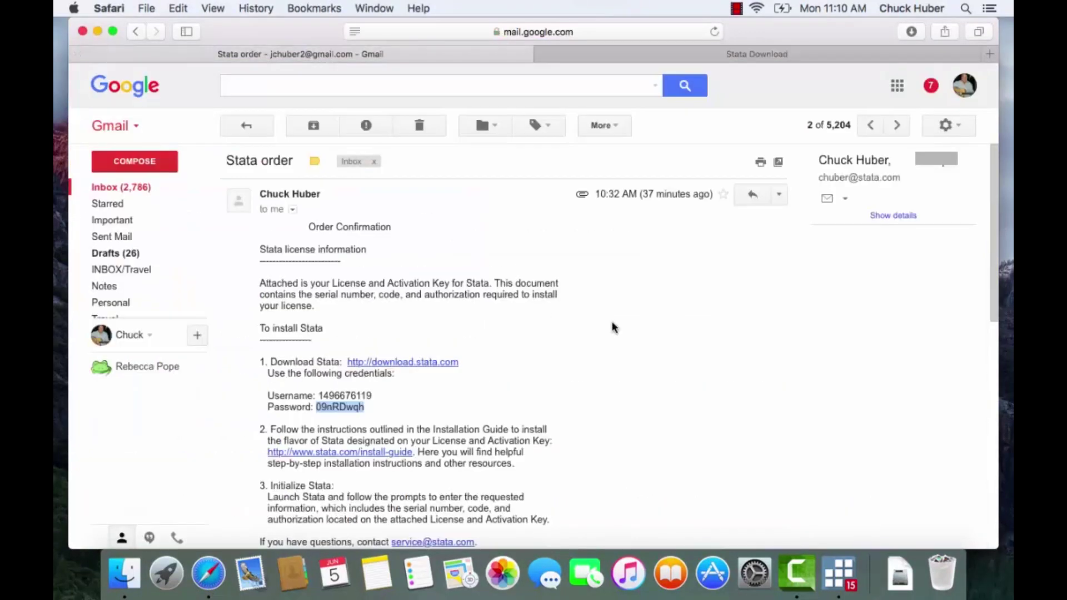
{"action": "scroll", "coordinate": [620, 333], "scroll_direction": "down", "scroll_amount": 10}
{"action": "scroll", "coordinate": [620, 333], "scroll_direction": "down", "scroll_amount": 1}
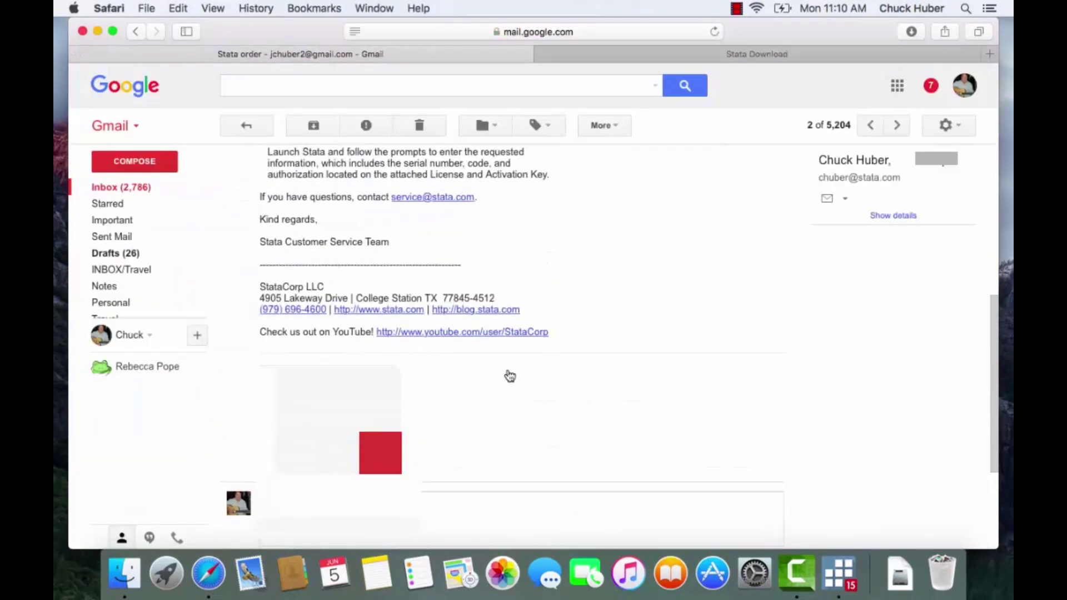
{"action": "right_click", "coordinate": [329, 390]}
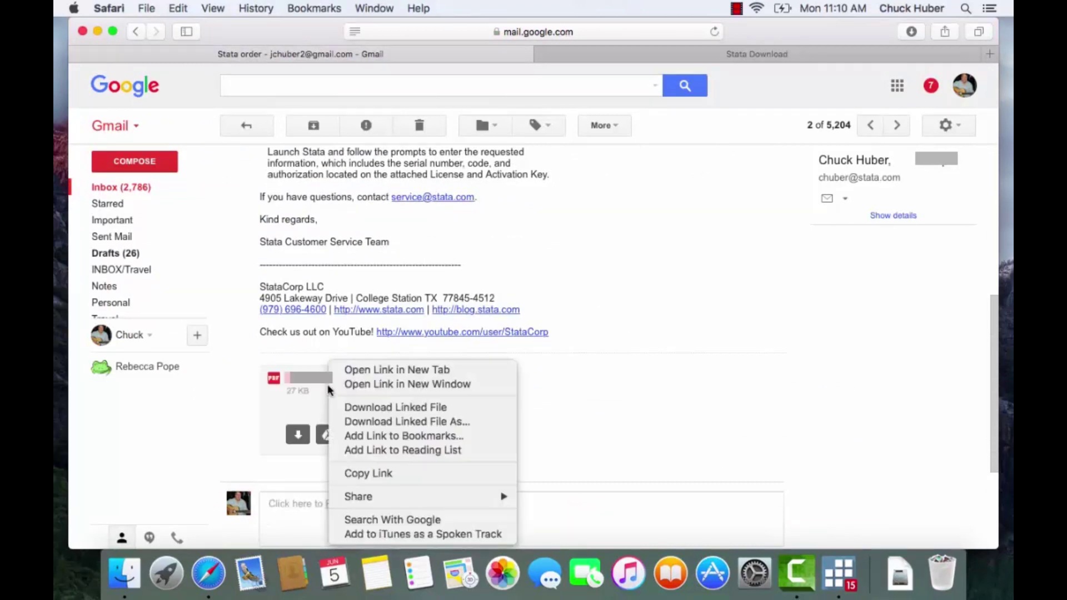
{"action": "left_click", "coordinate": [355, 369]}
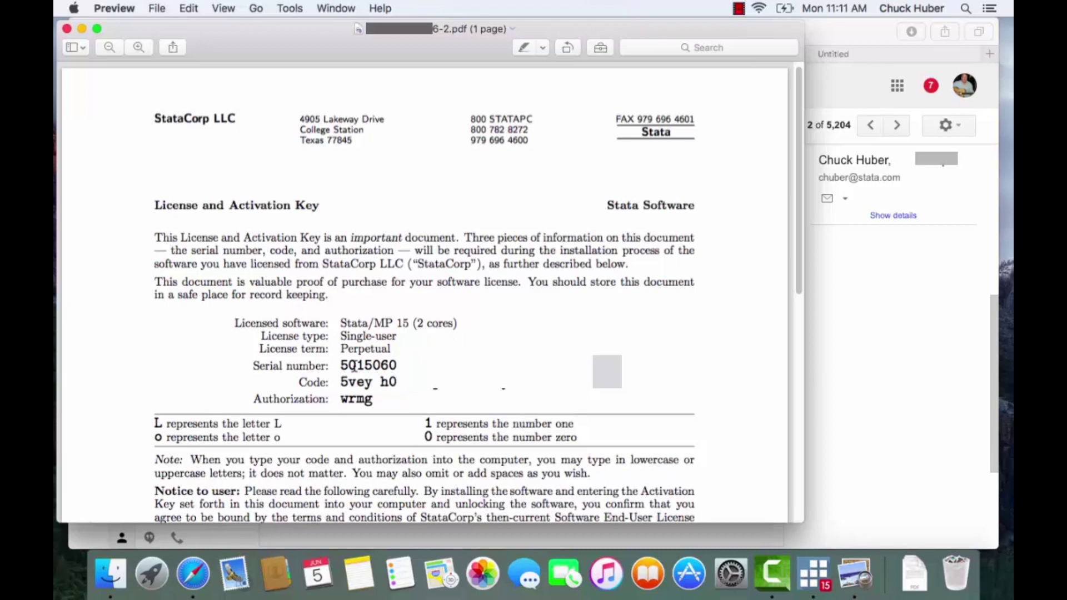
- Copy the serial number from the license PDF into Stata's Serial number field
{"action": "left_click_drag", "start_coordinate": [340, 365], "coordinate": [397, 365]}
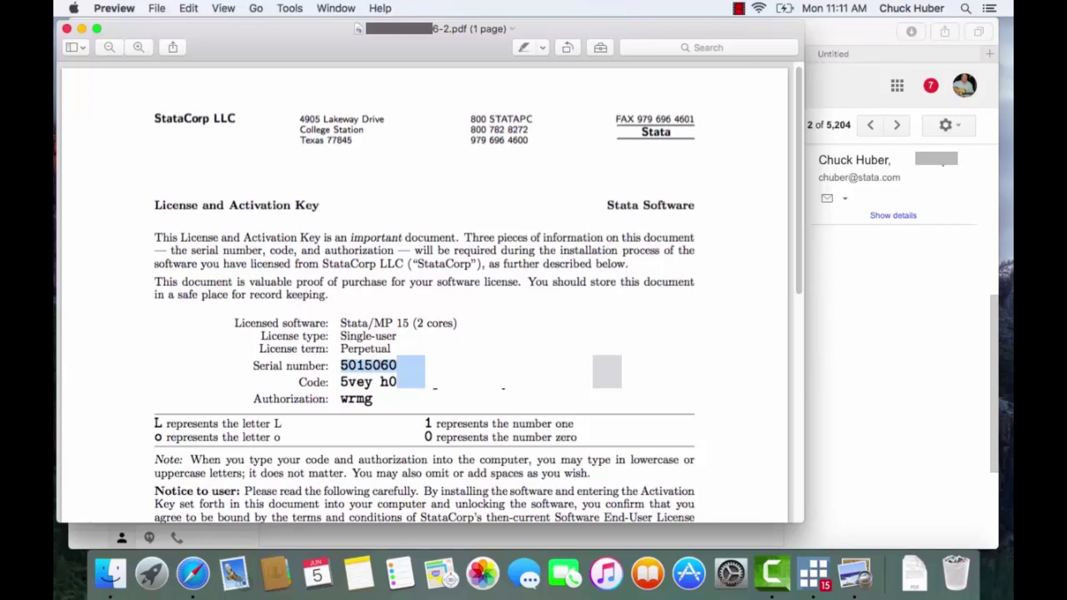
{"action": "right_click", "coordinate": [425, 355]}
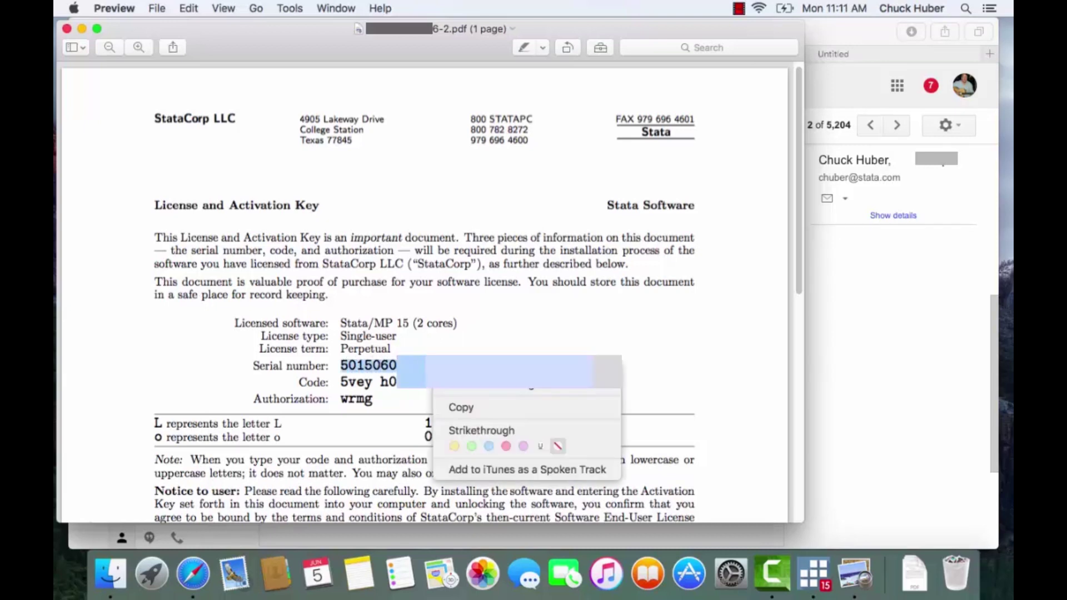
{"action": "left_click", "coordinate": [450, 398]}
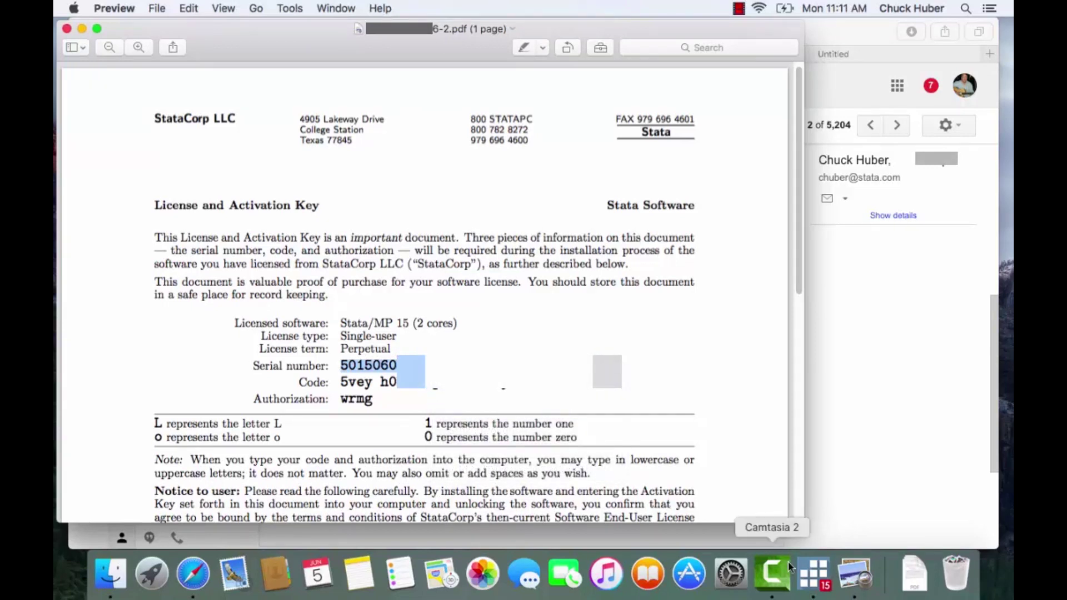
{"action": "left_click", "coordinate": [813, 573]}
{"action": "left_click", "coordinate": [552, 225]}
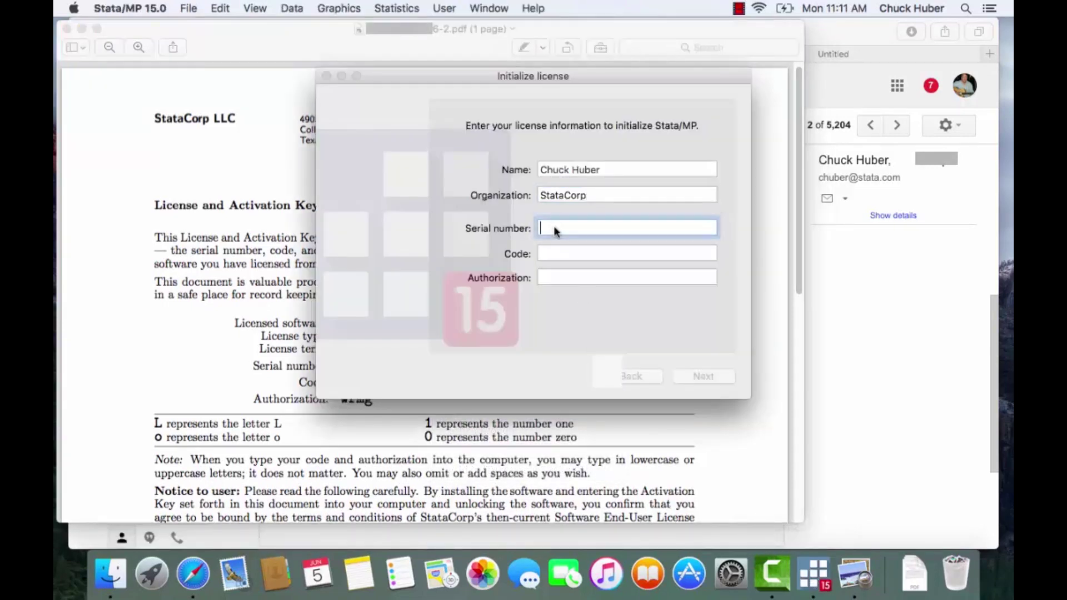
{"action": "right_click", "coordinate": [554, 225]}
{"action": "left_click", "coordinate": [586, 258]}
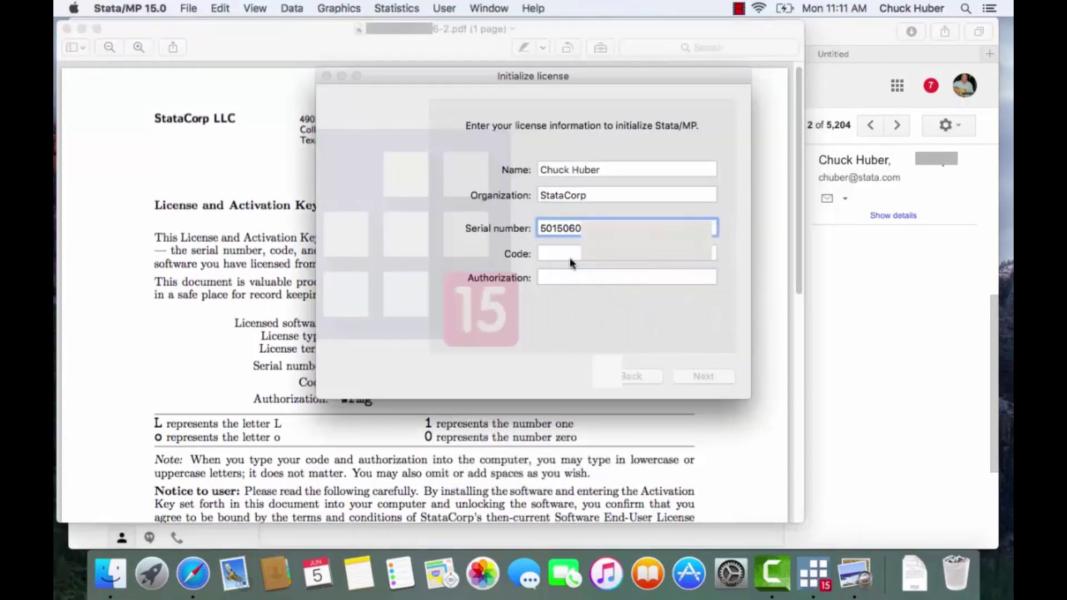
- Copy the code from the license PDF into the Code field
{"action": "left_click", "coordinate": [566, 257]}
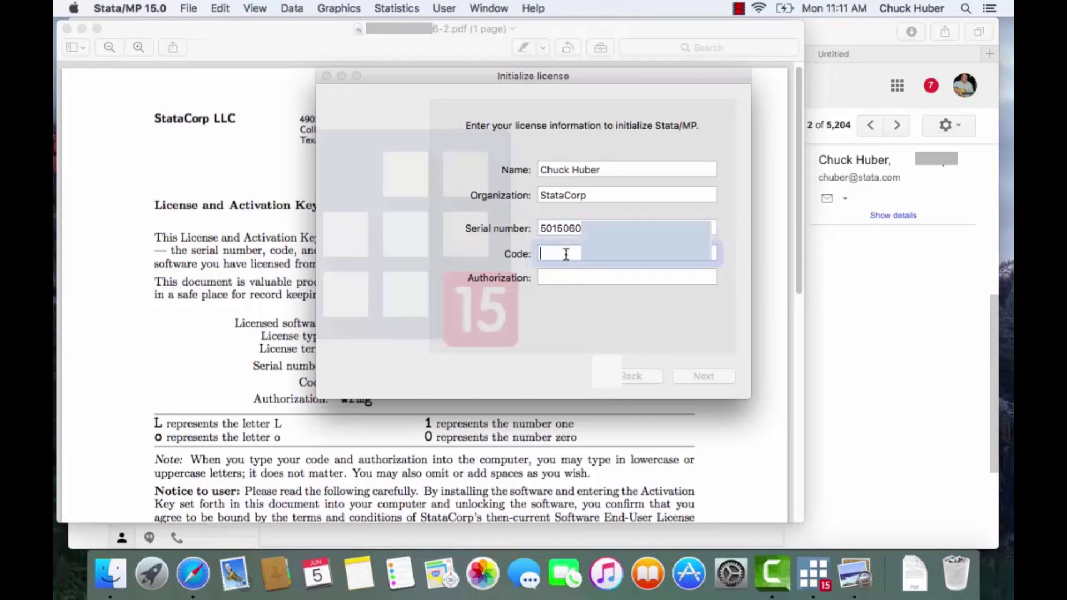
{"action": "left_click", "coordinate": [303, 354]}
{"action": "left_click_drag", "start_coordinate": [342, 382], "coordinate": [584, 383]}
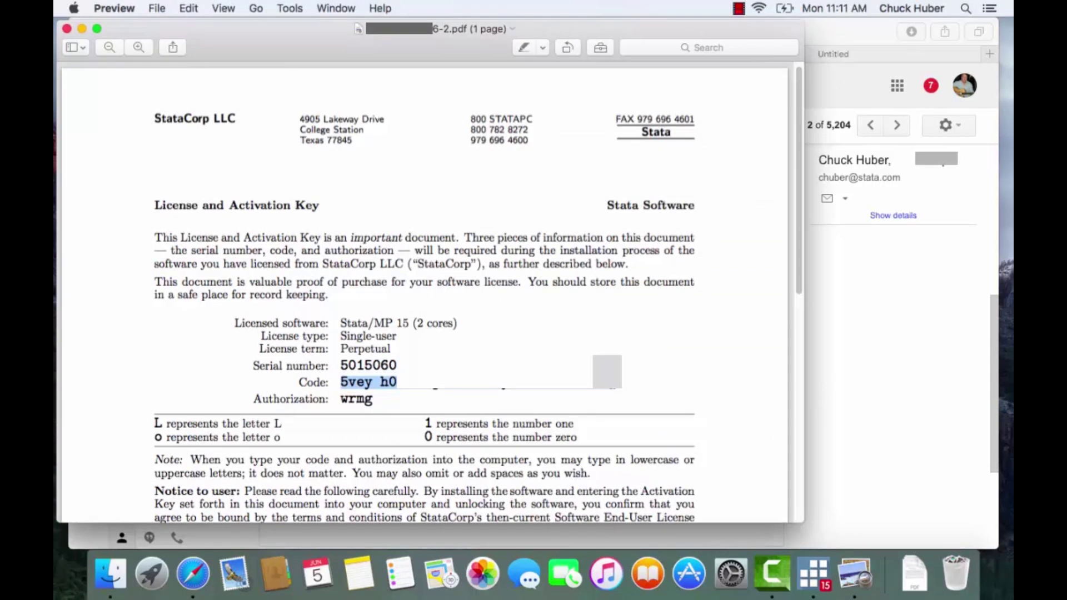
{"action": "right_click", "coordinate": [608, 378]}
{"action": "left_click", "coordinate": [638, 428]}
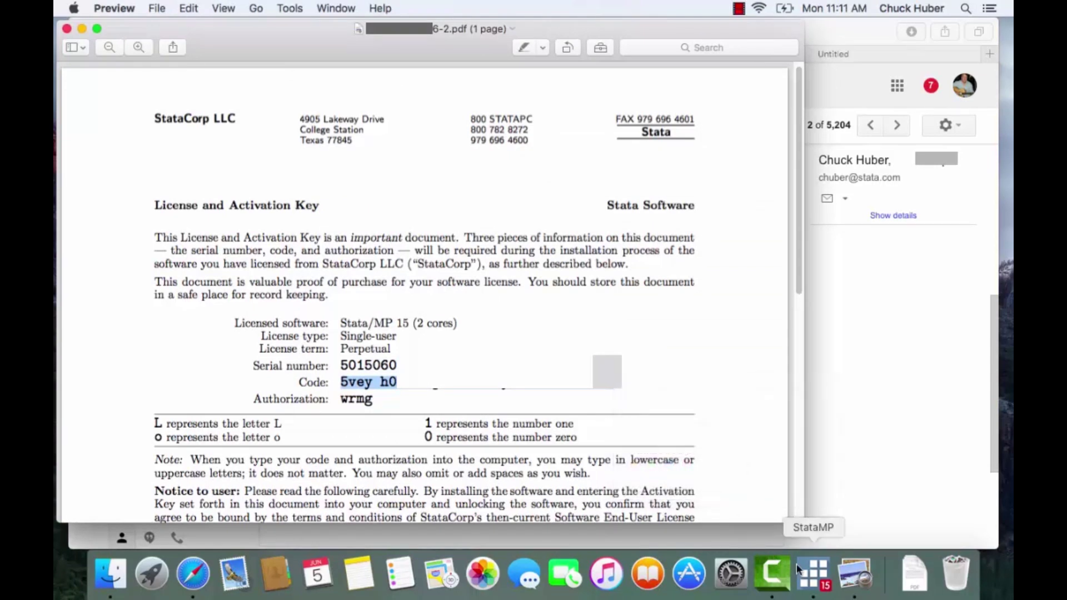
{"action": "left_click", "coordinate": [824, 572]}
{"action": "right_click", "coordinate": [571, 251]}
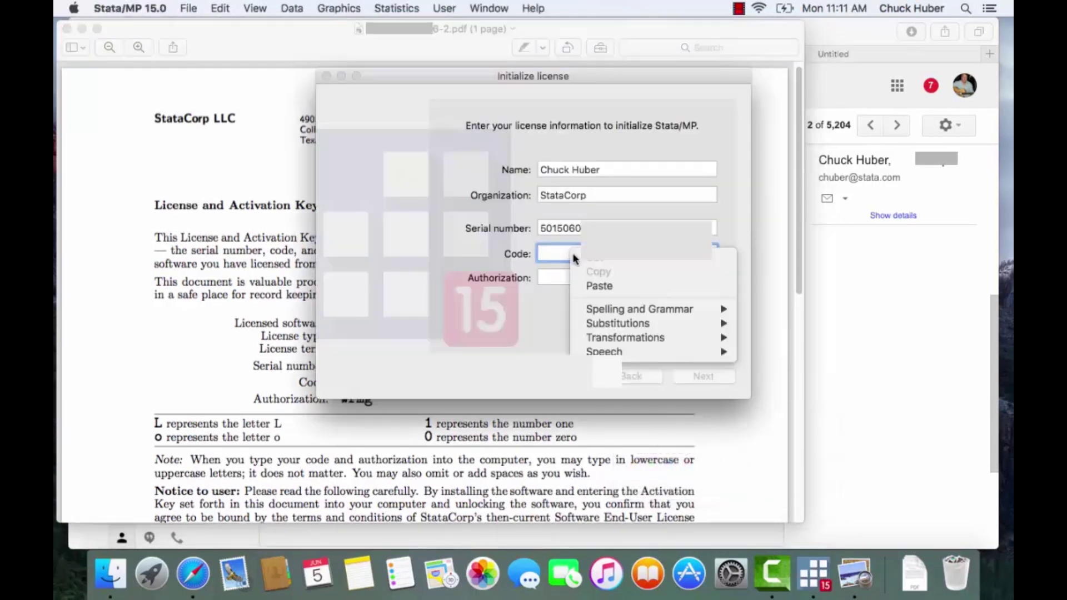
{"action": "left_click", "coordinate": [599, 286]}
- Copy the authorization from the license PDF into the Authorization field
{"action": "left_click", "coordinate": [560, 276]}
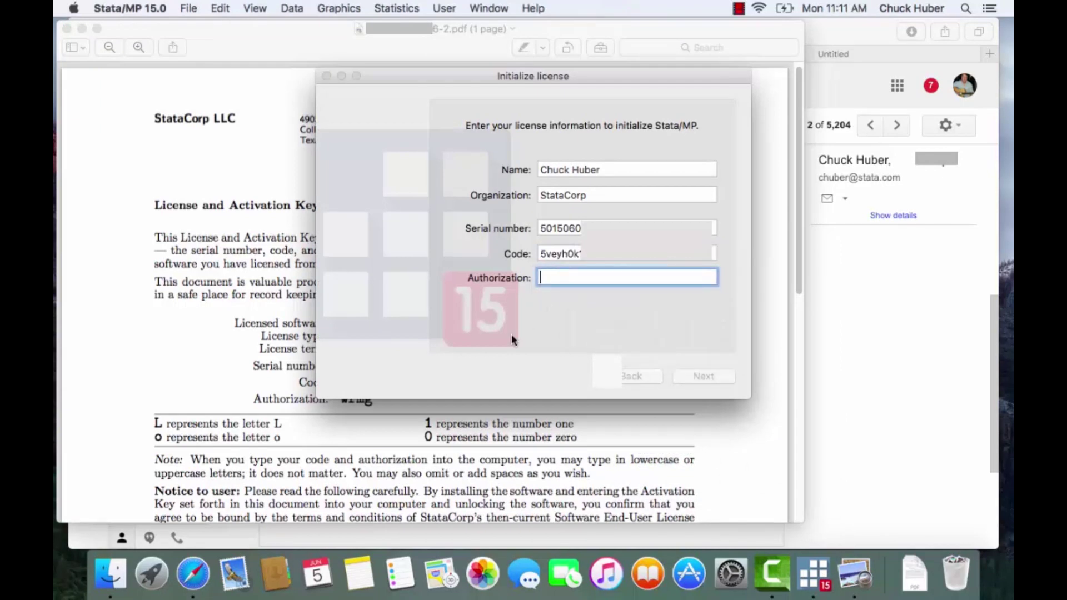
{"action": "left_click", "coordinate": [315, 365]}
{"action": "left_click_drag", "start_coordinate": [340, 399], "coordinate": [372, 398]}
{"action": "right_click", "coordinate": [370, 399]}
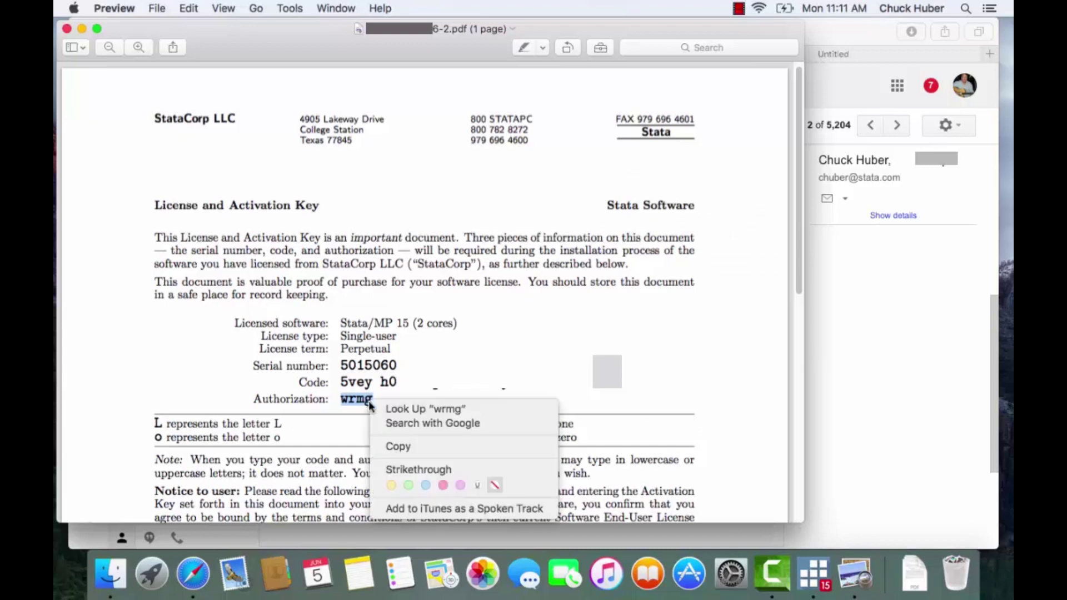
{"action": "left_click", "coordinate": [390, 445]}
{"action": "left_click", "coordinate": [783, 566]}
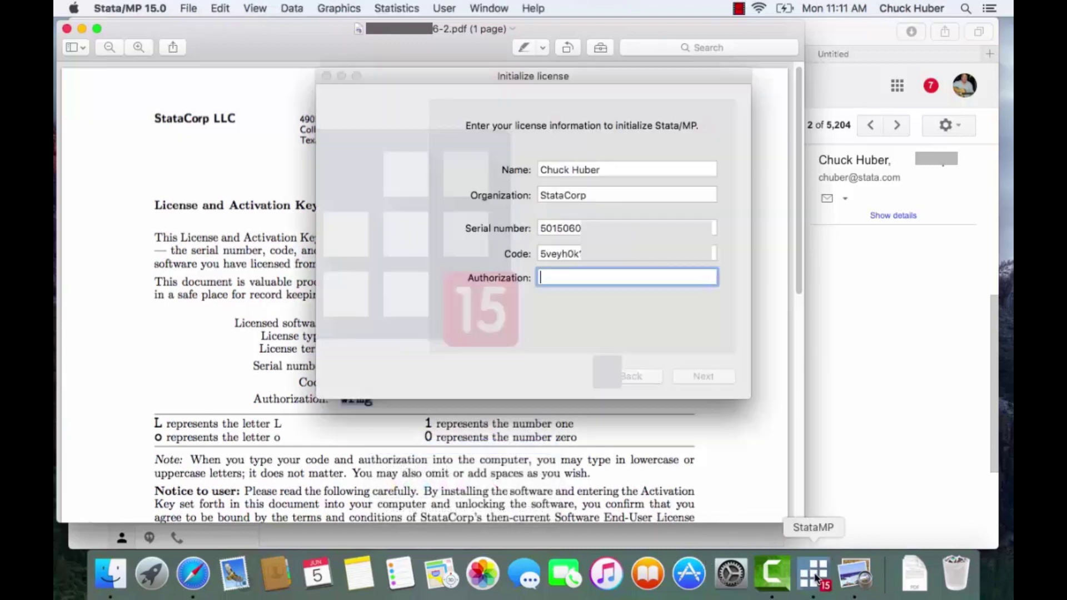
{"action": "right_click", "coordinate": [573, 277]}
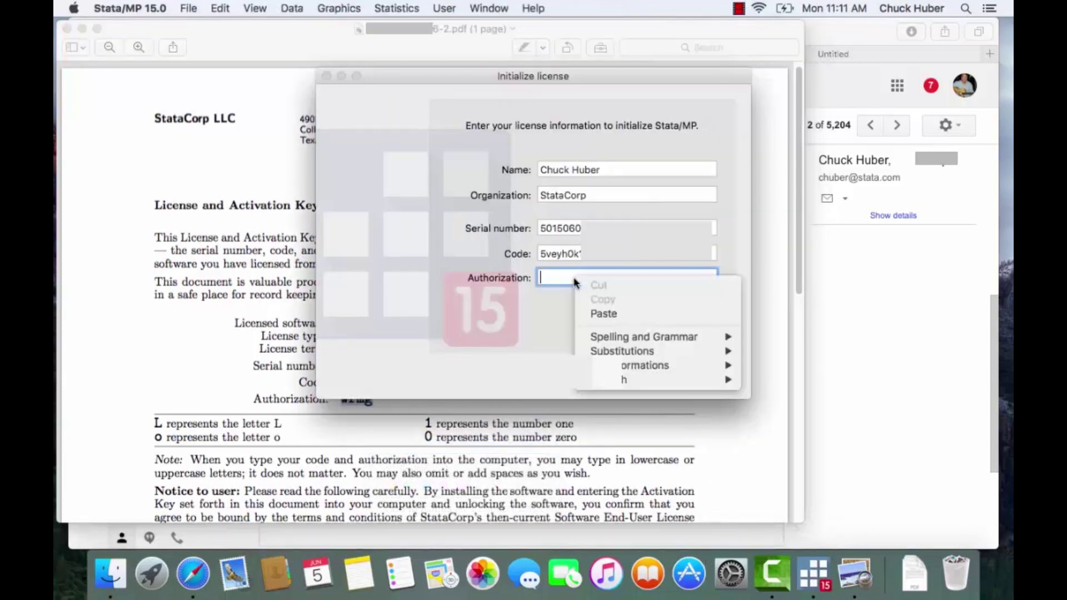
{"action": "left_click", "coordinate": [606, 315]}
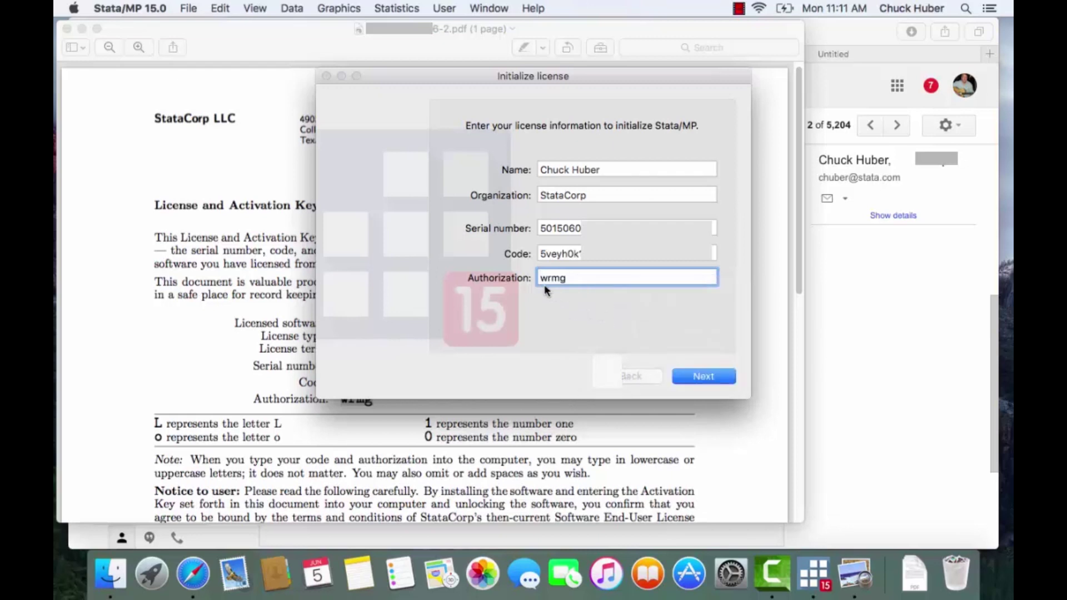
{"action": "left_click", "coordinate": [232, 308]}
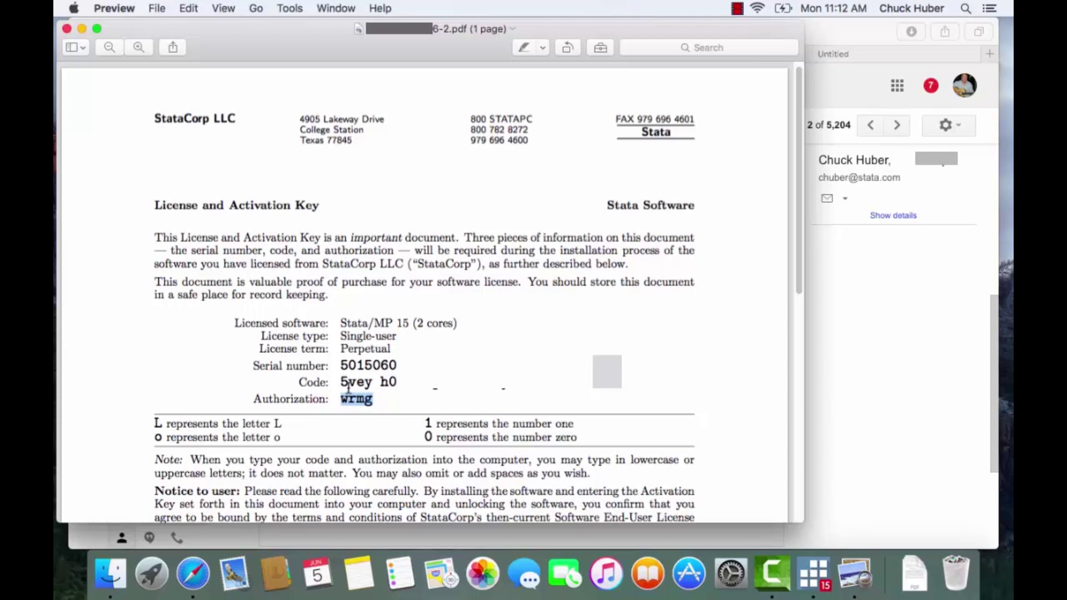
{"action": "left_click_drag", "start_coordinate": [341, 382], "coordinate": [588, 383]}
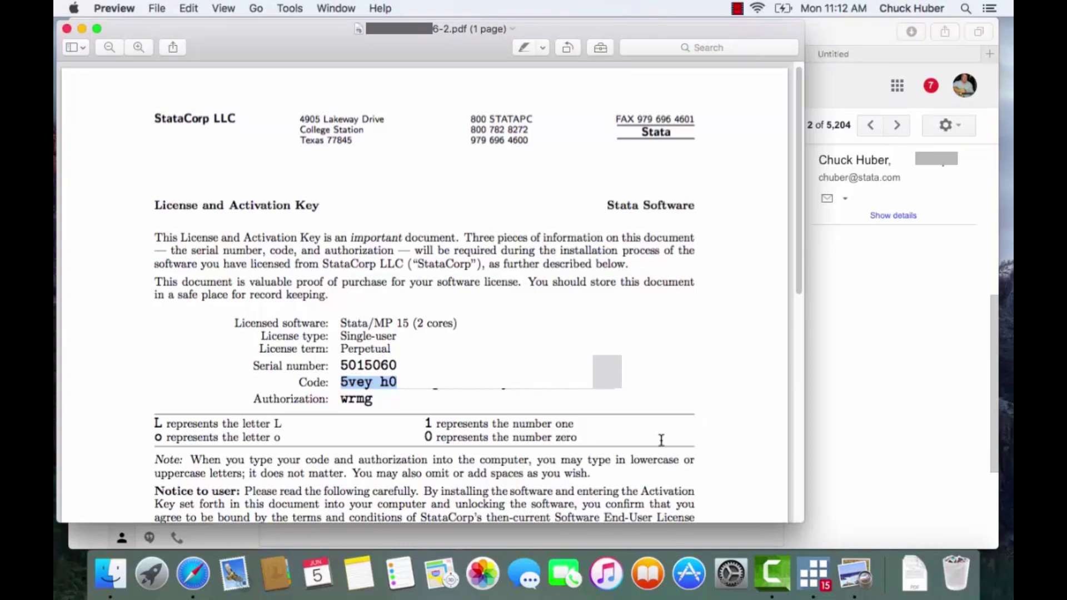
- Move past the entered license details and finish with Register Stata online kept checked
{"action": "left_click", "coordinate": [815, 572]}
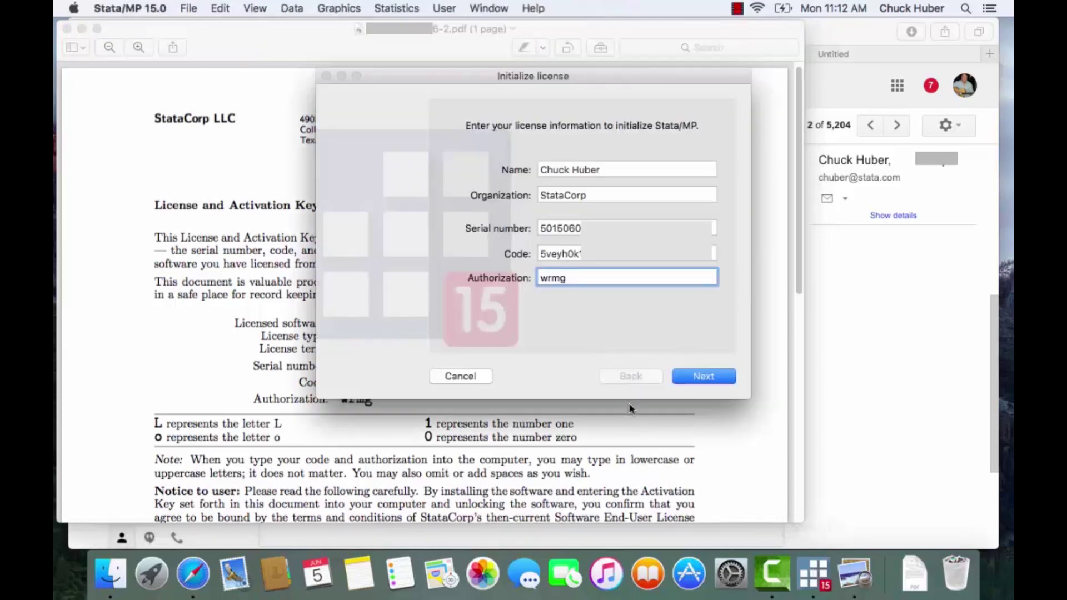
{"action": "left_click", "coordinate": [703, 375]}
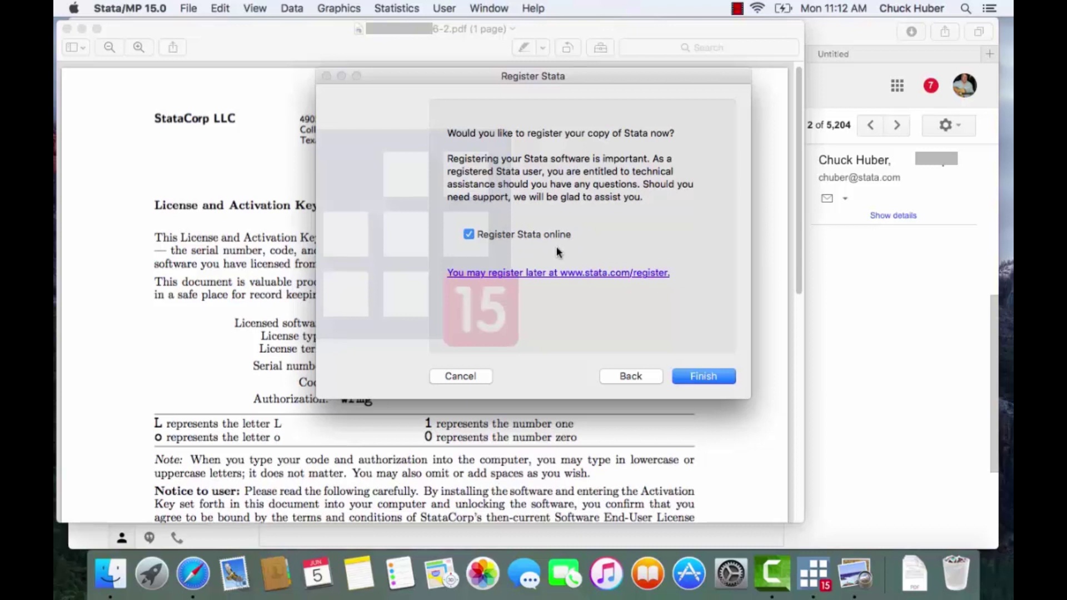
{"action": "left_click", "coordinate": [693, 376]}
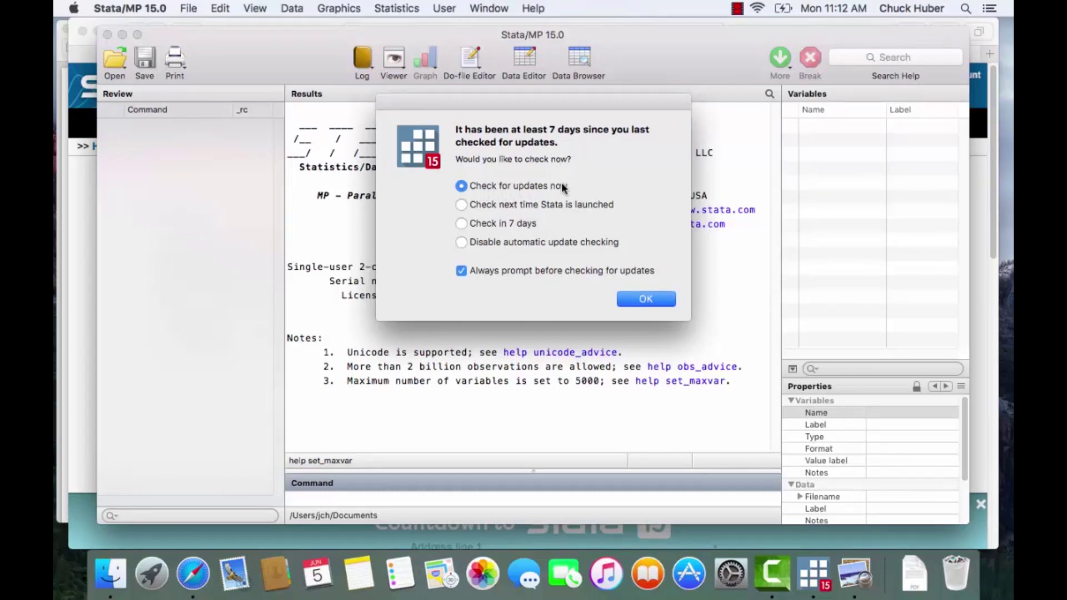
- Choose 'Check next time Stata is launched' for updates and make the Stata window full screen
{"action": "left_click", "coordinate": [462, 204]}
{"action": "left_click", "coordinate": [637, 299]}
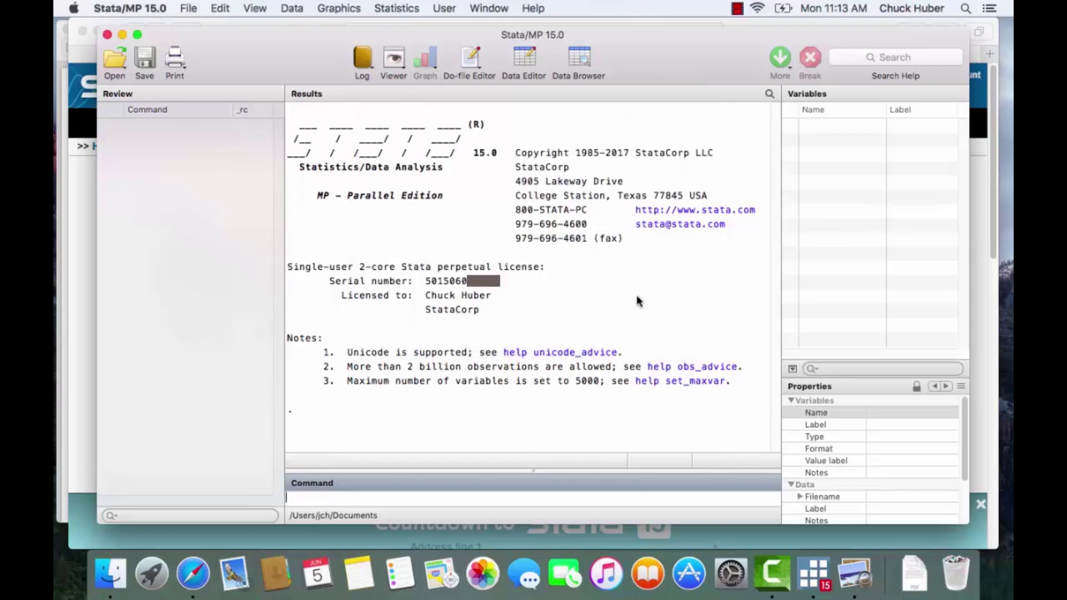
{"action": "left_click", "coordinate": [137, 34]}
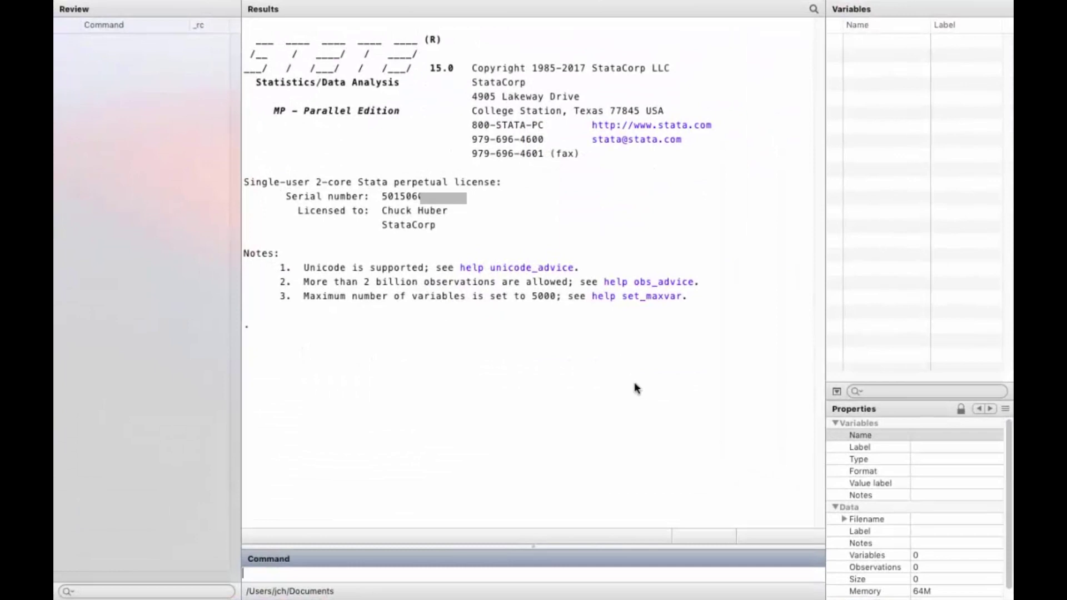
{"action": "mouse_move", "coordinate": [689, 598]}
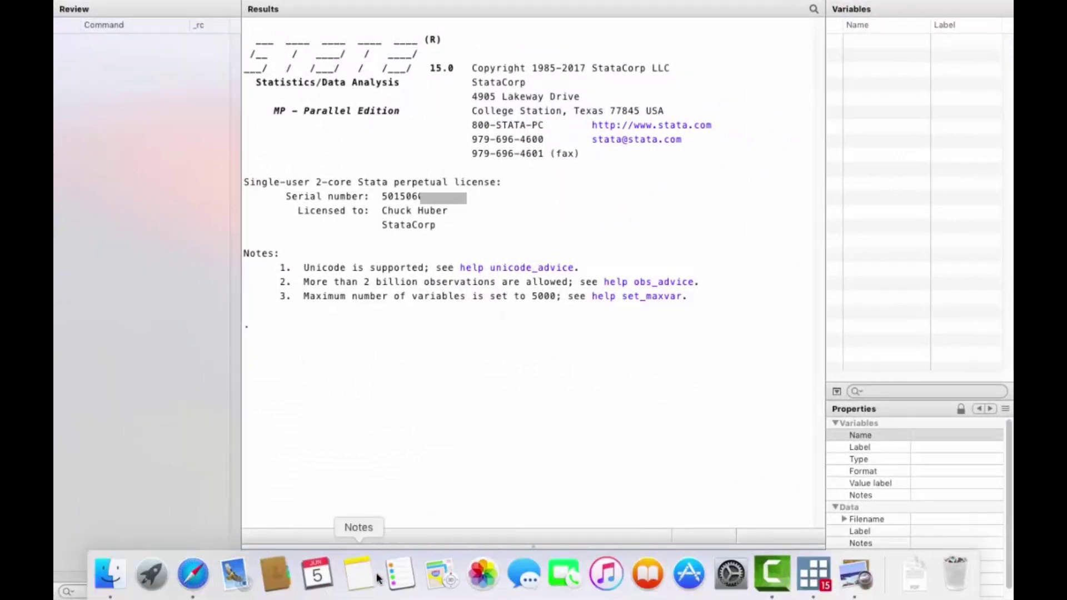
- Choose Biostatistics under Department/Field on the Stata registration form in Safari
{"action": "left_click", "coordinate": [194, 578]}
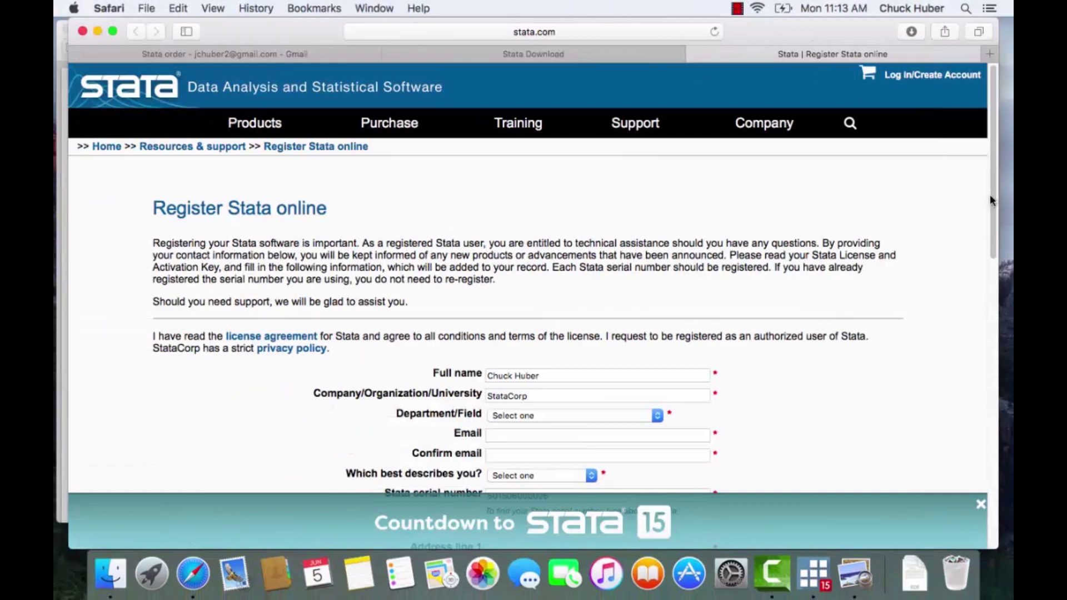
{"action": "left_click_drag", "start_coordinate": [991, 200], "coordinate": [997, 310]}
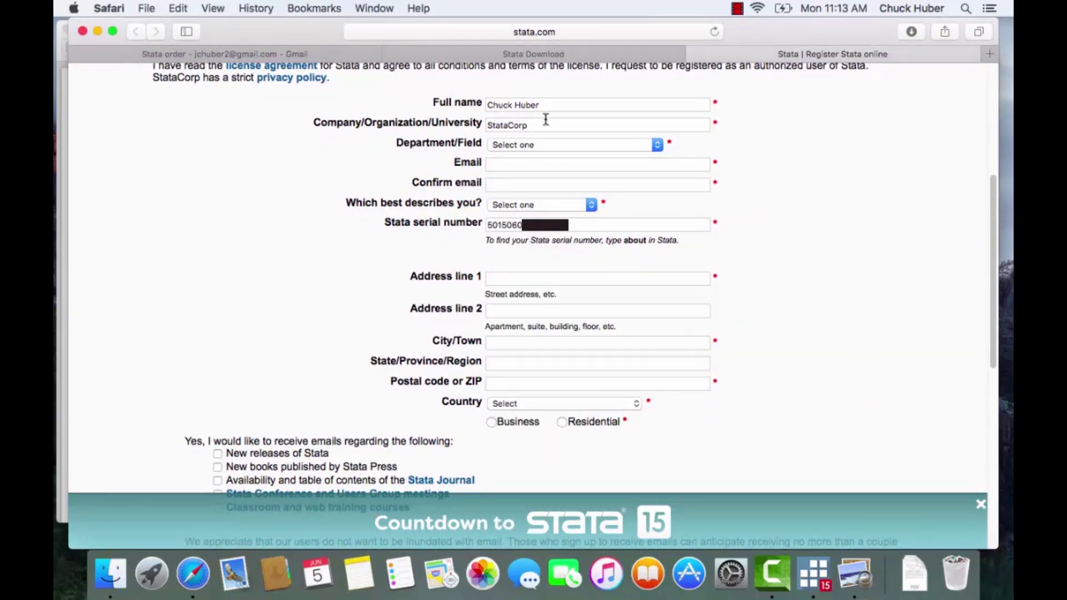
{"action": "left_click", "coordinate": [658, 146]}
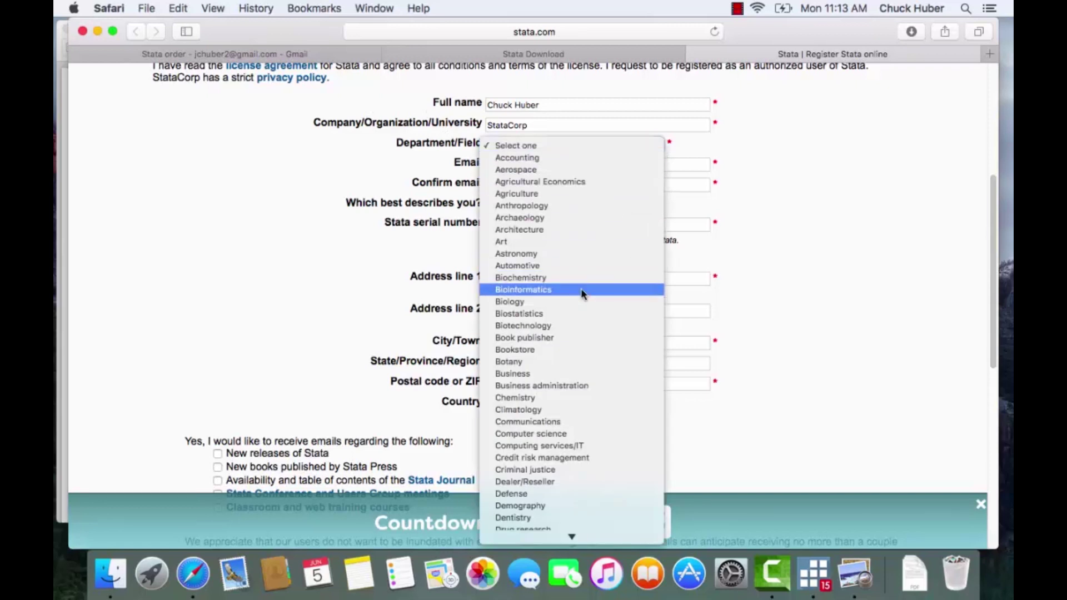
{"action": "left_click", "coordinate": [580, 311]}
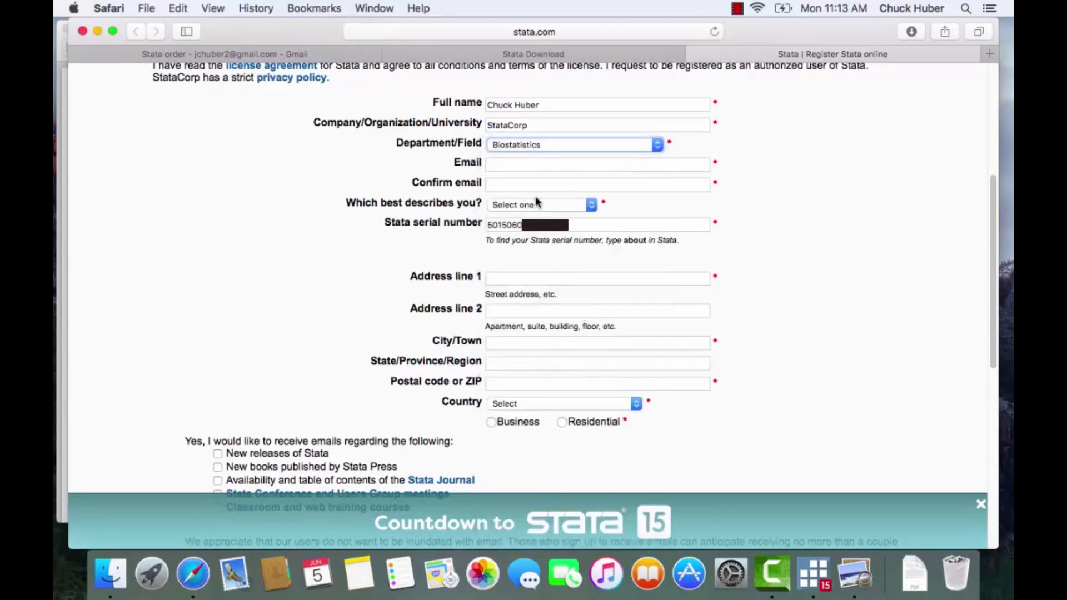
{"action": "left_click", "coordinate": [515, 164]}
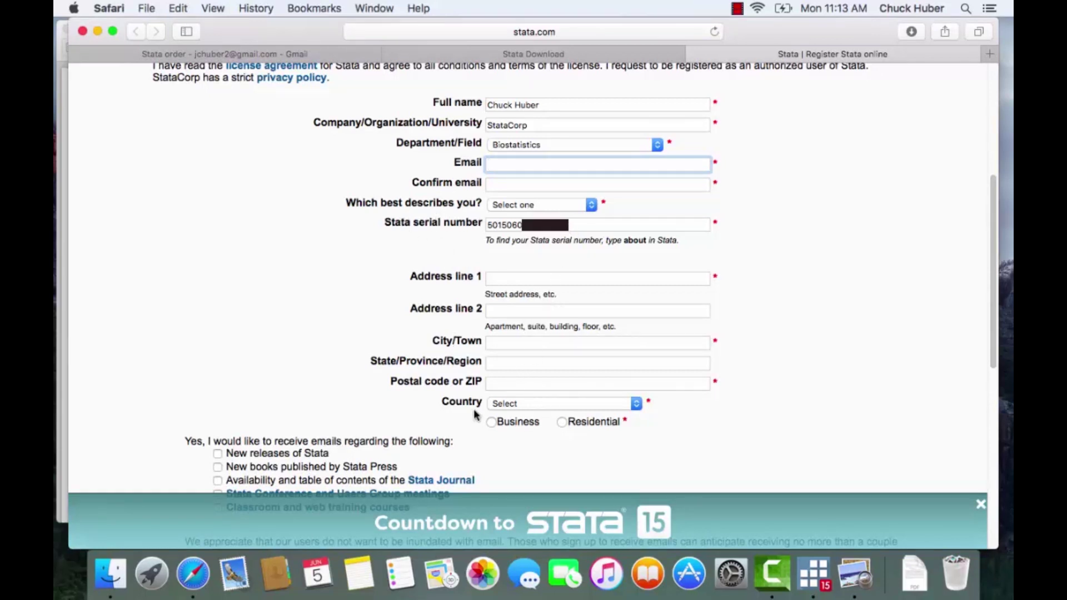
{"action": "scroll", "coordinate": [989, 213], "scroll_direction": "down", "scroll_amount": 5}
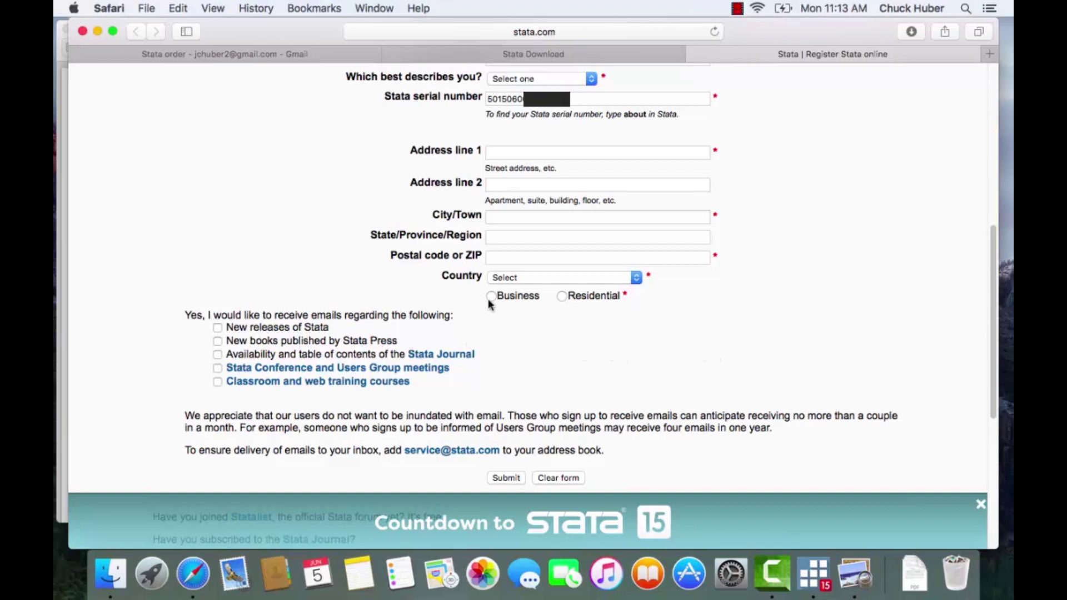
- Submit the registration form, then return to it from the missing-fields error list
{"action": "left_click", "coordinate": [506, 478]}
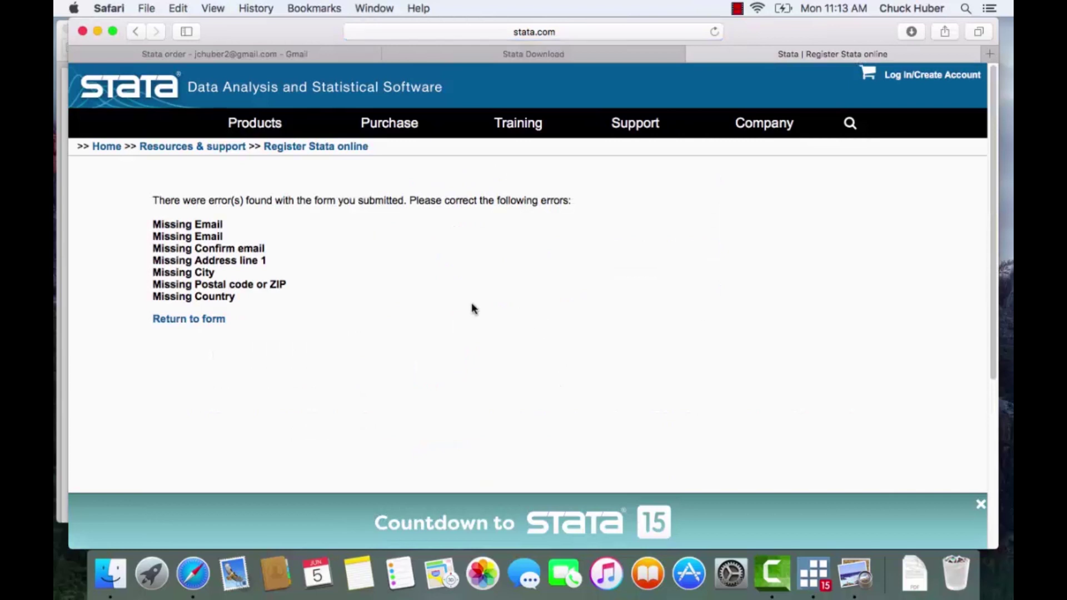
{"action": "left_click", "coordinate": [174, 321]}
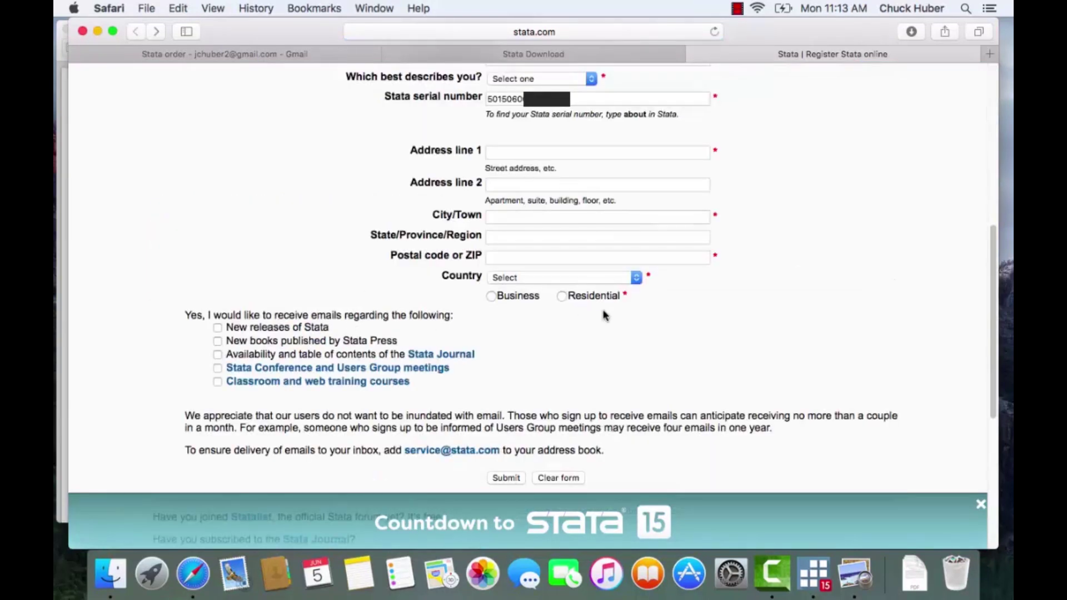
{"action": "scroll", "coordinate": [793, 344], "scroll_direction": "up", "scroll_amount": 10}
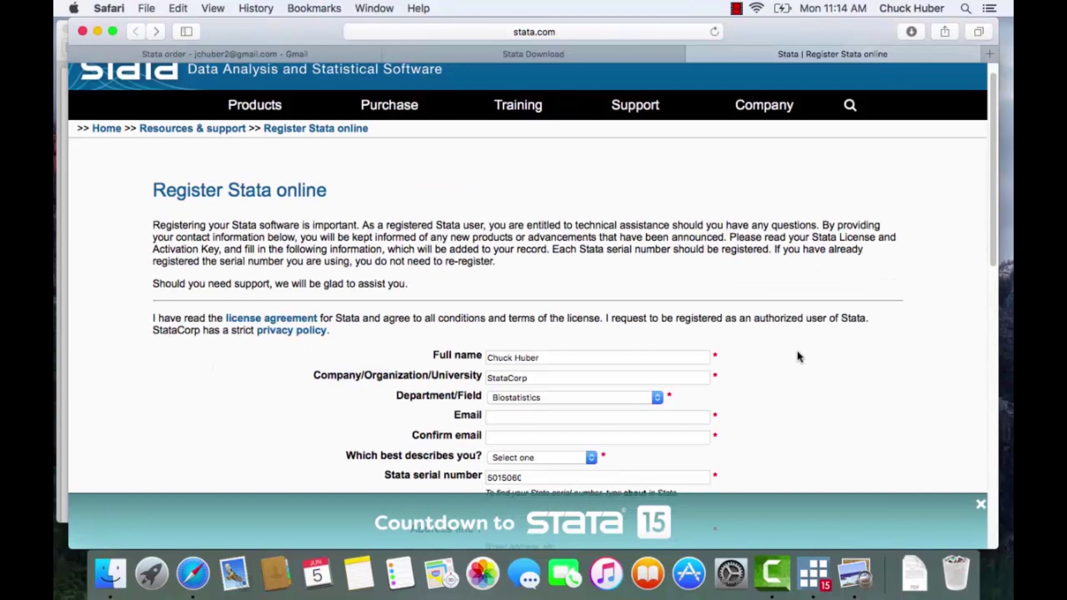